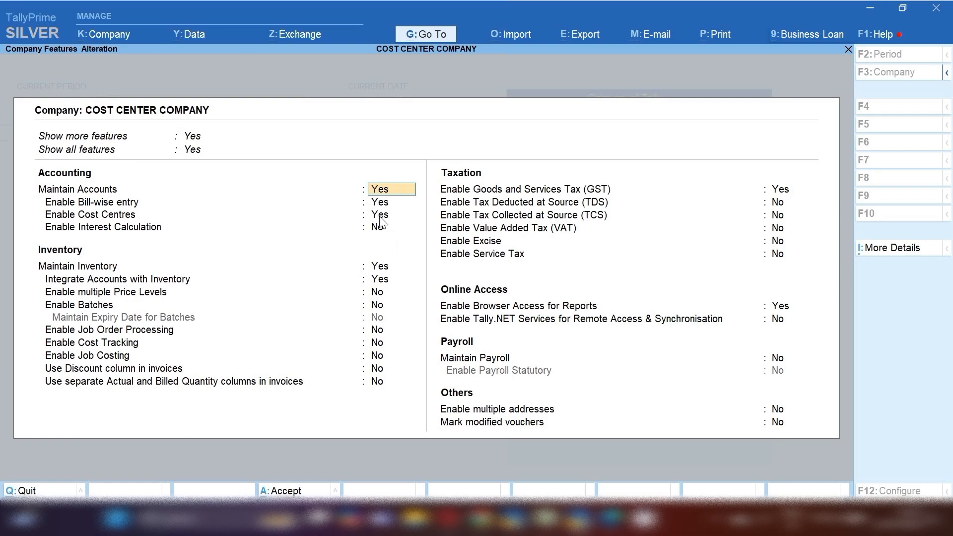
Step: Leave the company features screen and open the creation form for a new cost category
key("Escape")
key("Return")
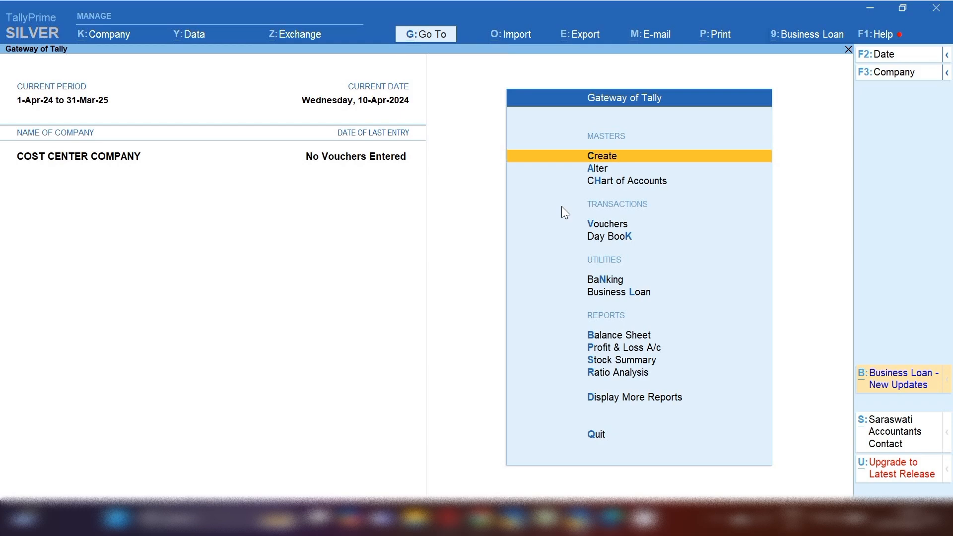
key("Return")
key("Down")
key("Down")
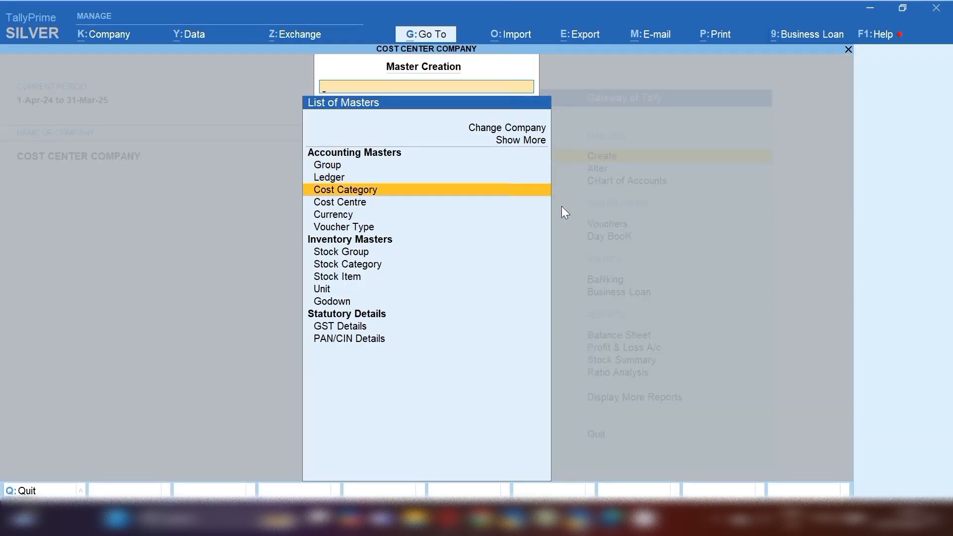
key("Down")
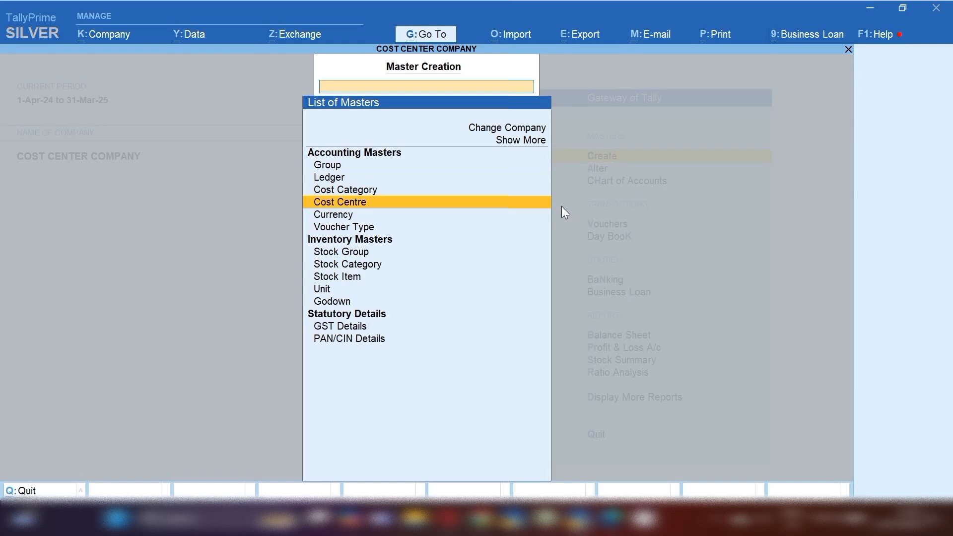
key("Up")
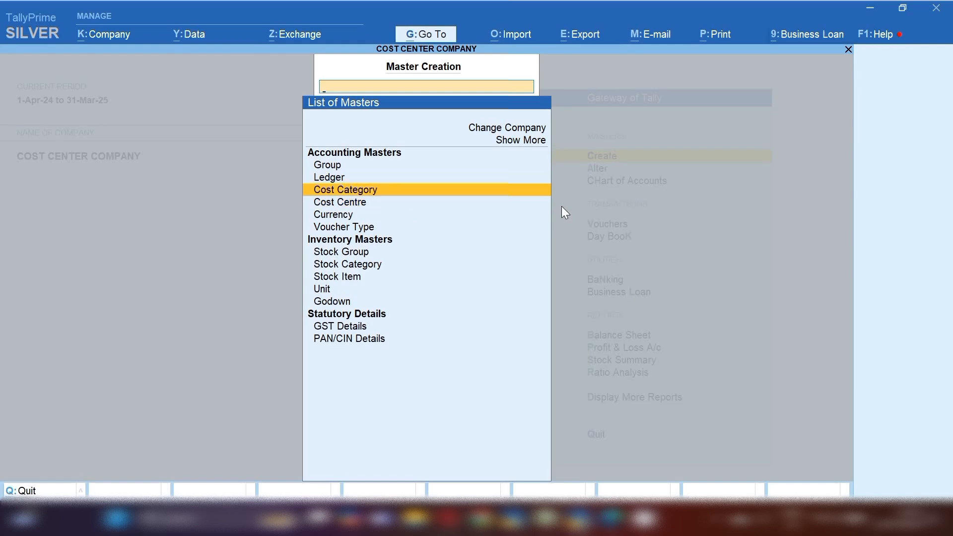
key("Return")
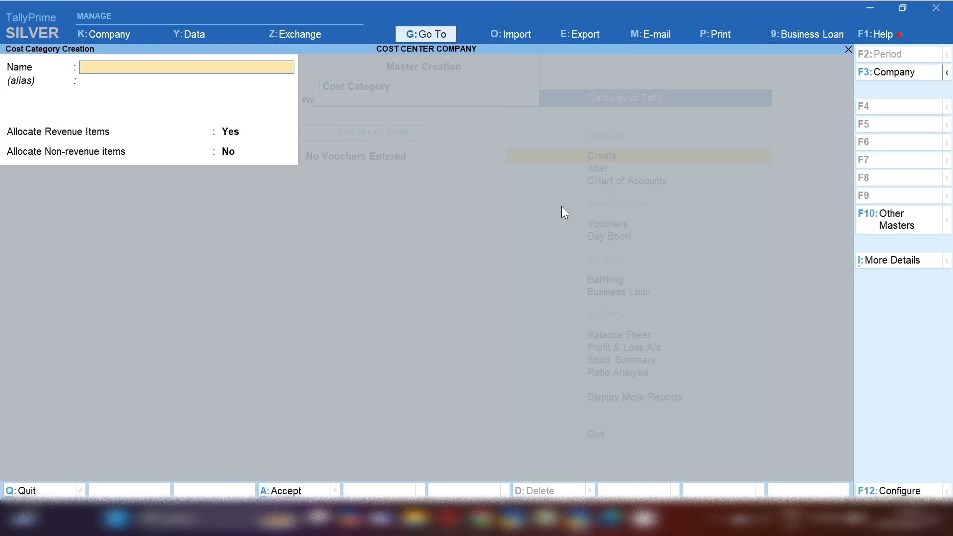
Step: Quit the cost category creation form and open the list of existing cost categories for alteration
key("Escape")
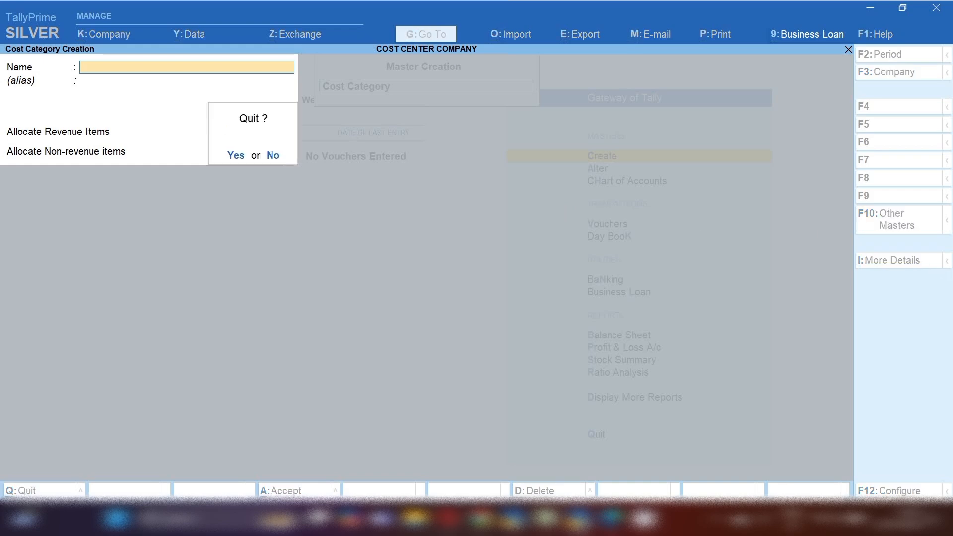
key("y")
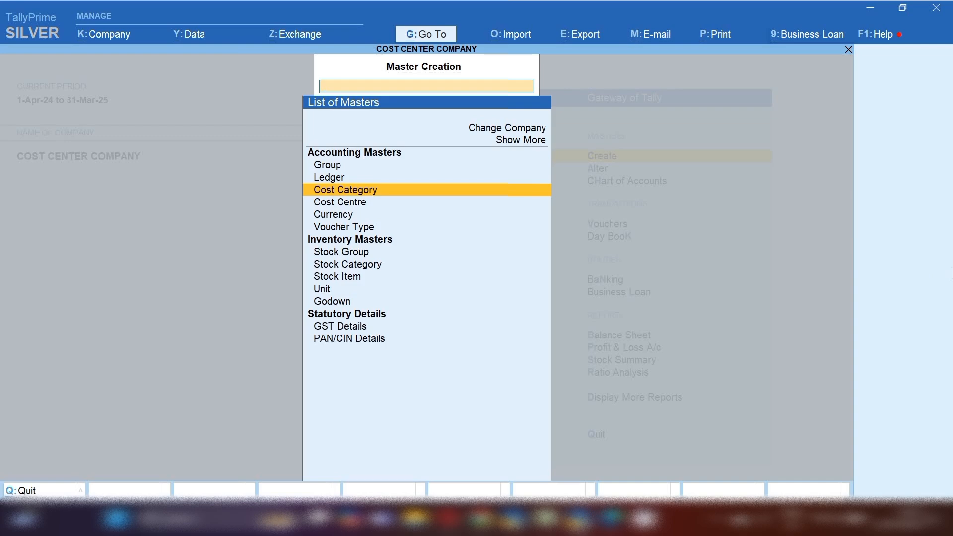
key("Escape")
key("Down")
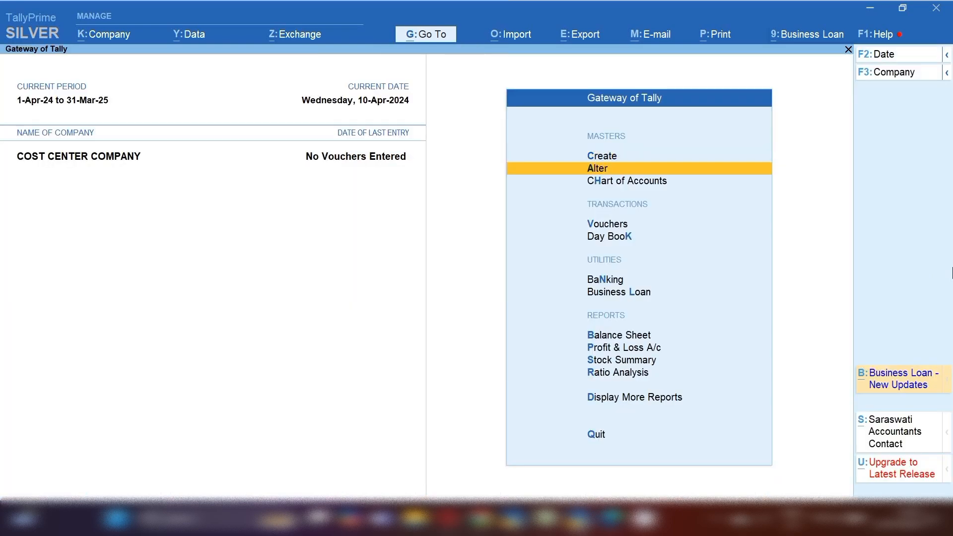
key("Return")
key("Down")
key("Down")
key("Return")
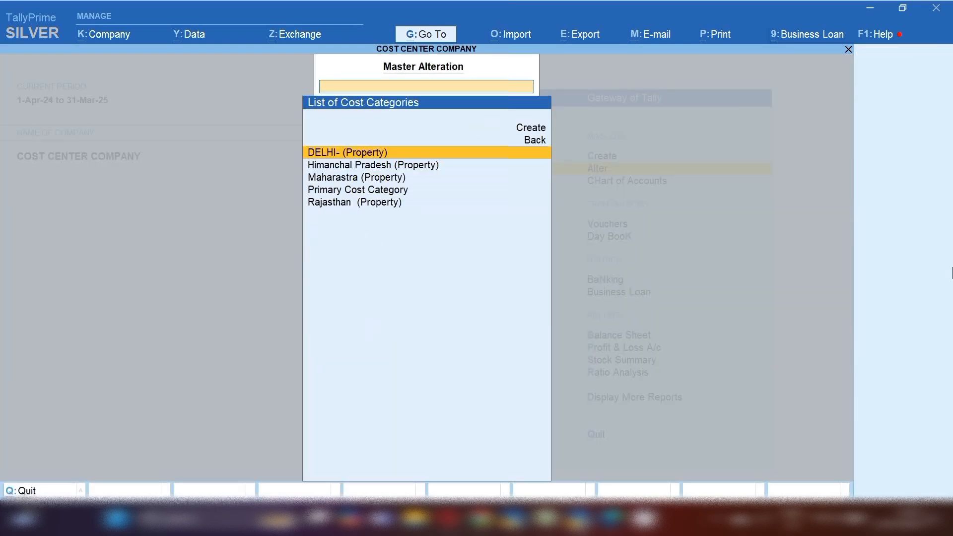
Step: Look through the existing cost categories and open DELHI- (Property) to view its details
key("Down")
key("Down")
key("Down")
key("Down")
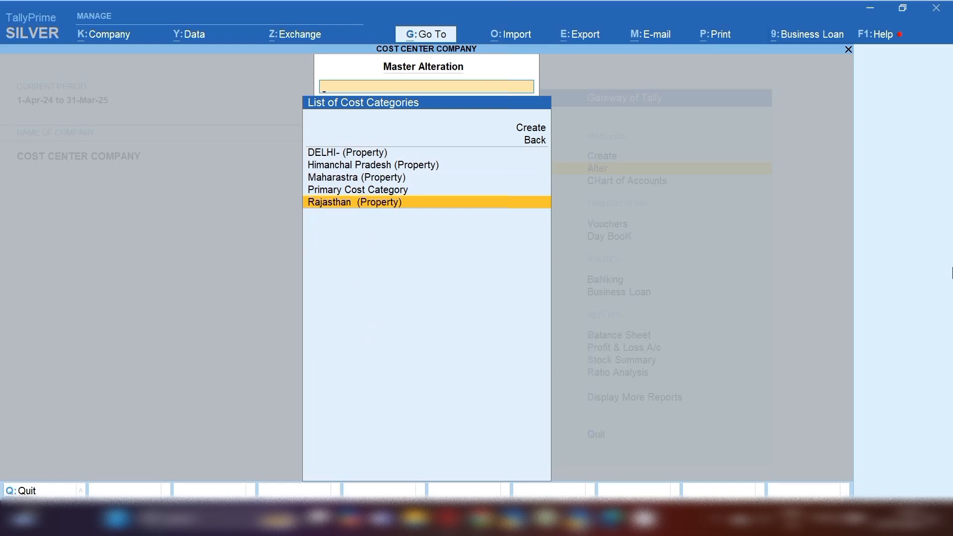
key("Up")
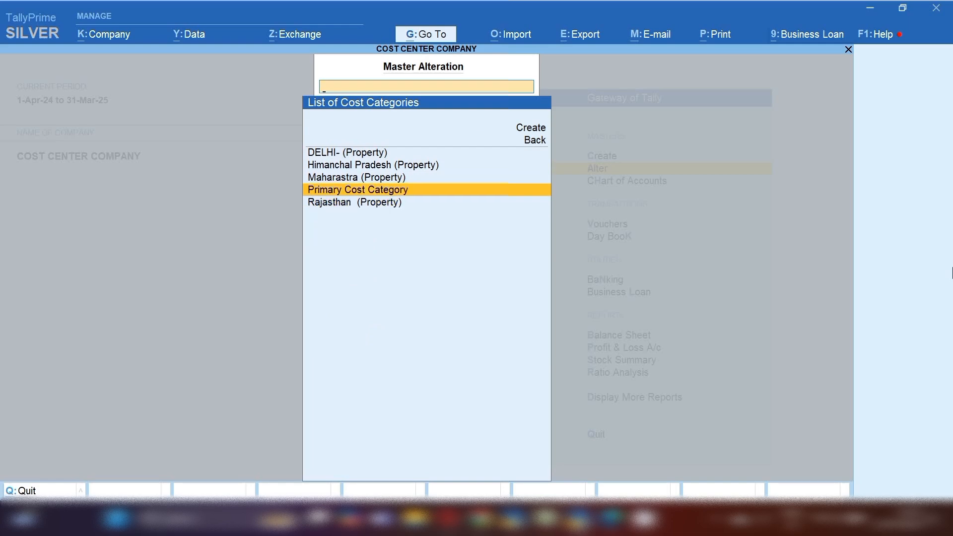
key("Up")
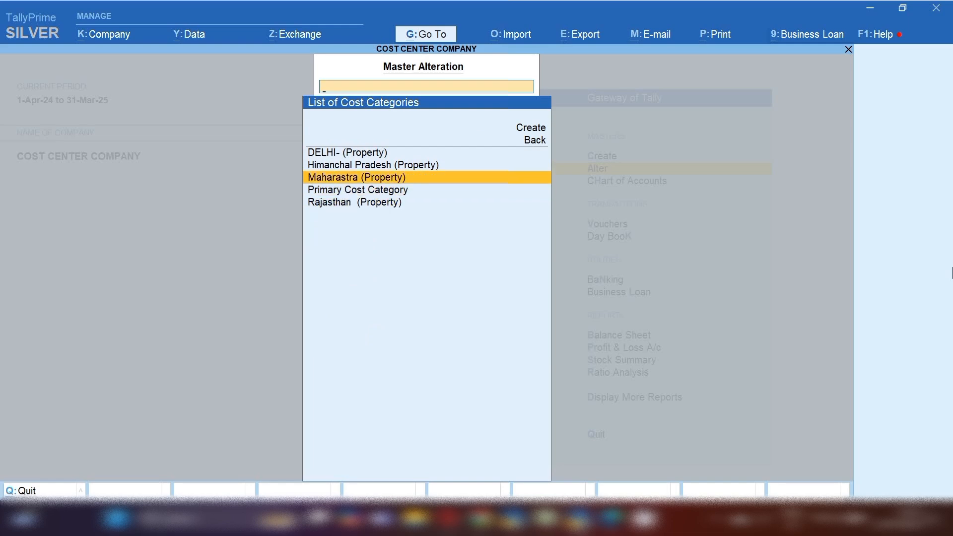
key("Up")
key("Up")
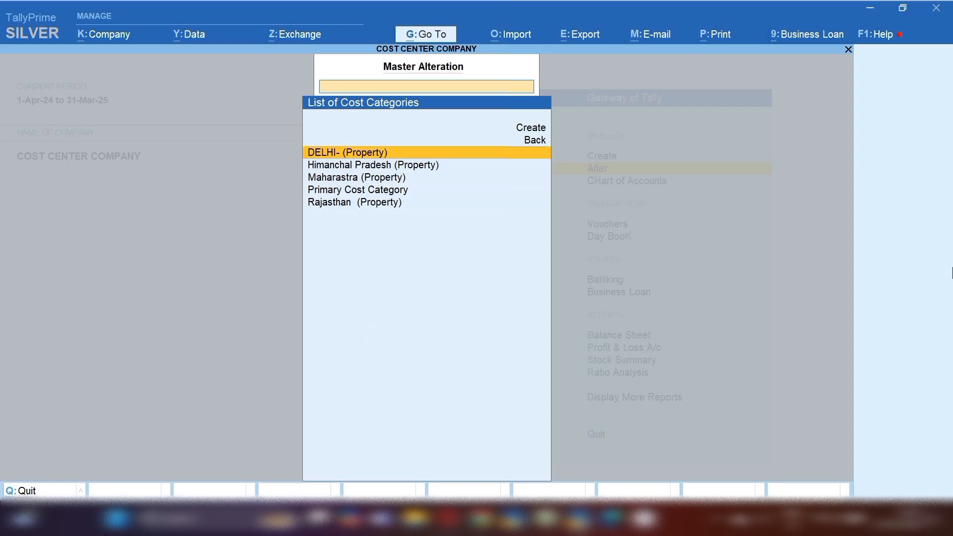
key("Return")
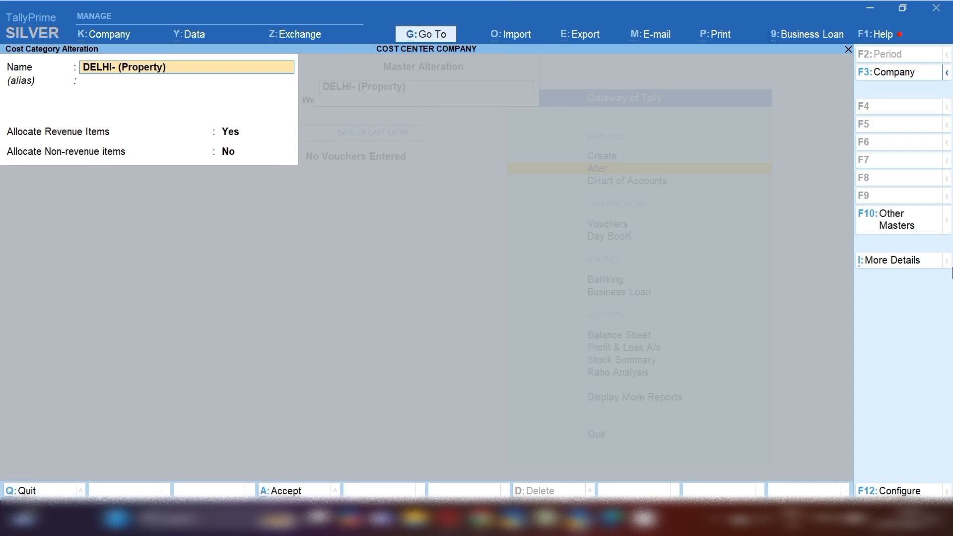
Step: View the Himanchal Pradesh (Property) and Maharastra (Property) cost categories in turn, quitting each without saving
key("Escape")
key("Down")
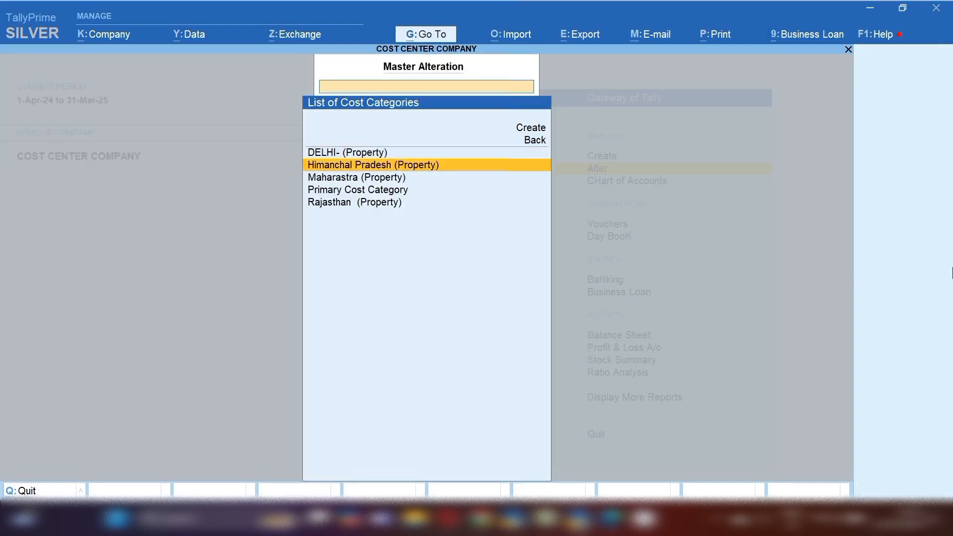
key("Return")
key("Escape")
key("Escape")
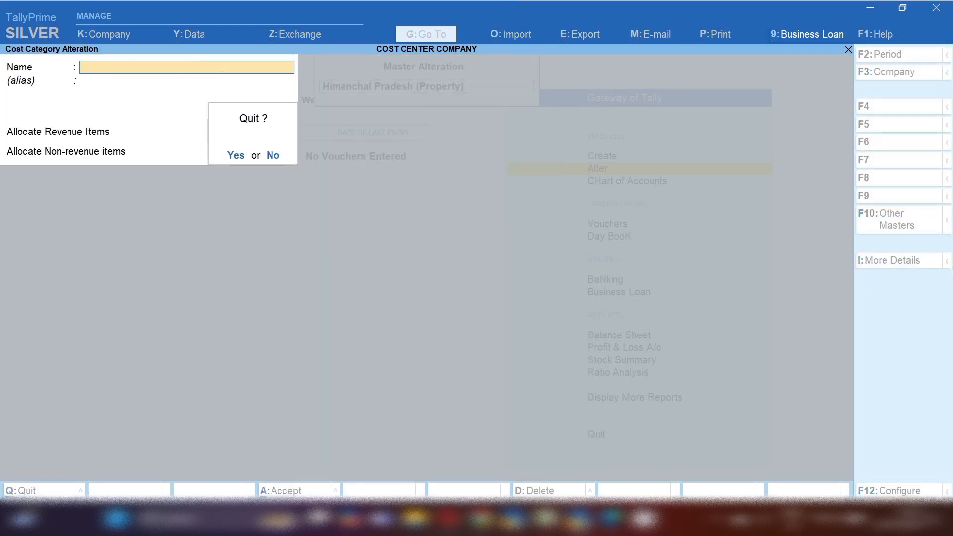
key("Return")
key("Down")
key("Return")
key("Escape")
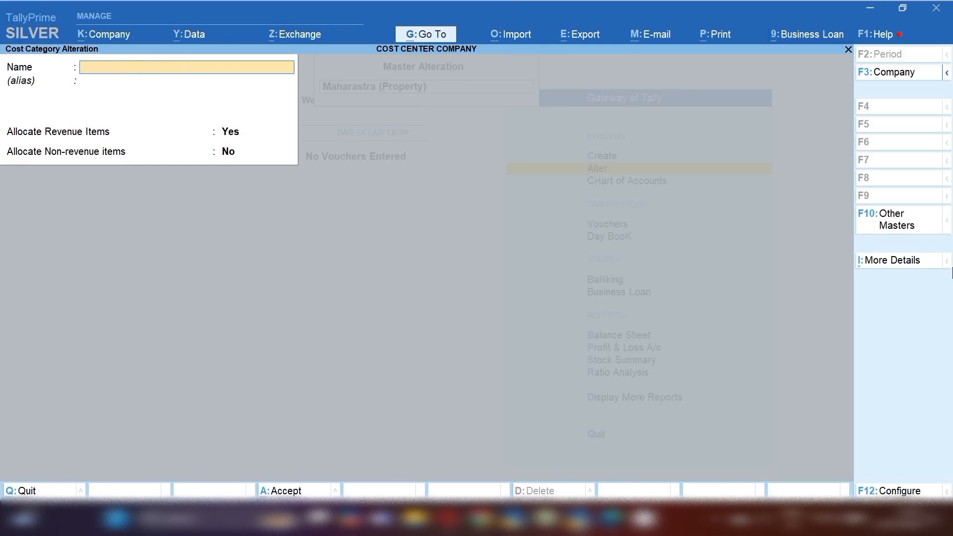
key("Escape")
key("Return")
Step: View the Rajasthan (Property) cost category, quit it without saving and return to the Gateway of Tally
key("Down")
key("Down")
key("Return")
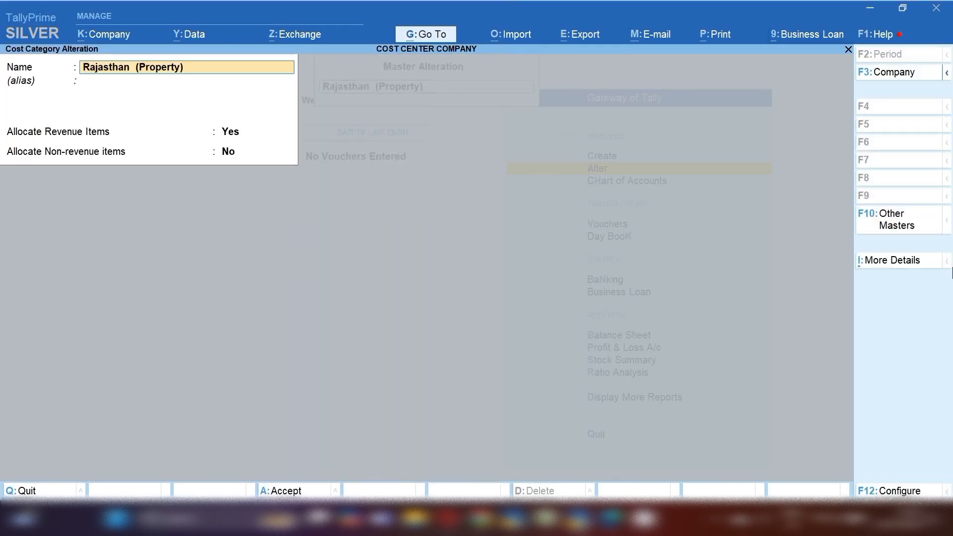
key("Escape")
key("Escape")
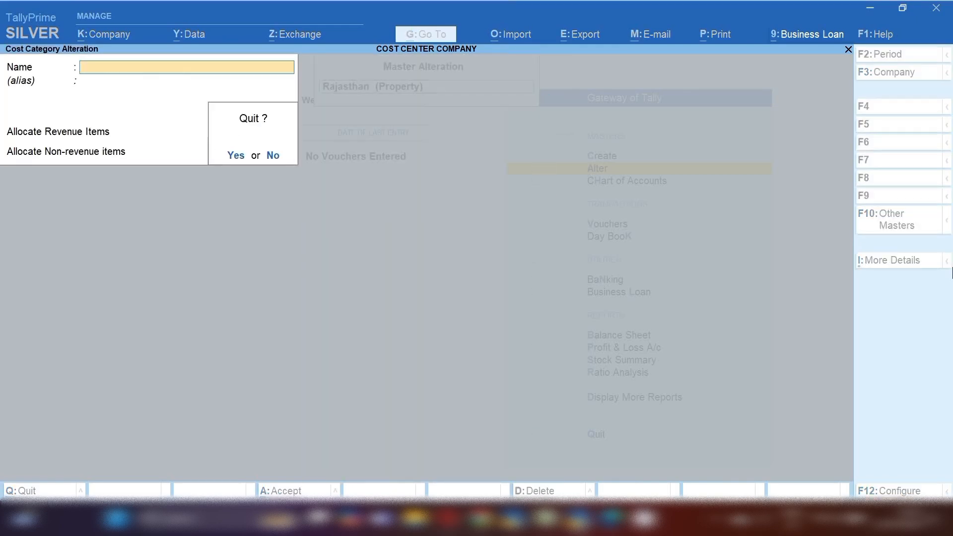
key("Return")
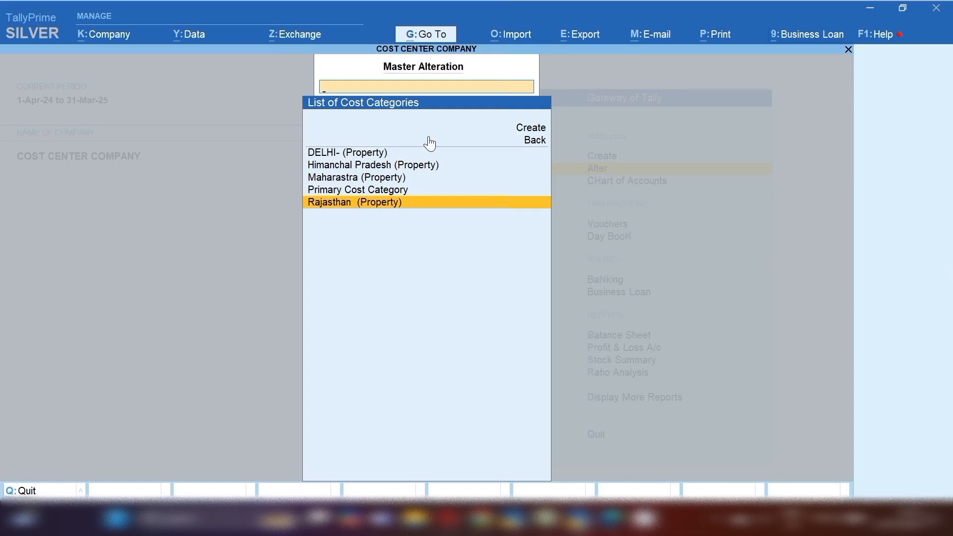
key("Escape")
key("Escape")
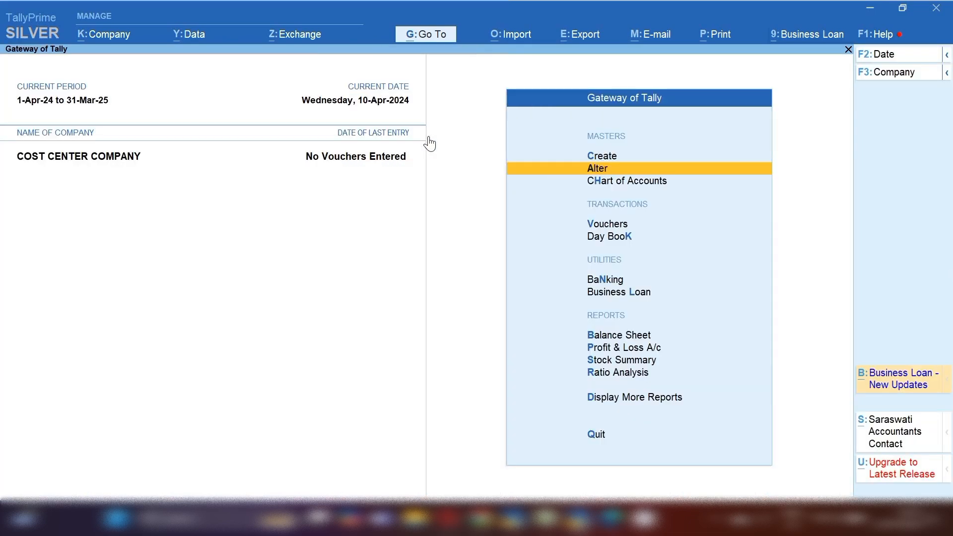
Step: Open the creation form for a new cost centre
key("Up")
key("Return")
key("Down")
key("Down")
key("Down")
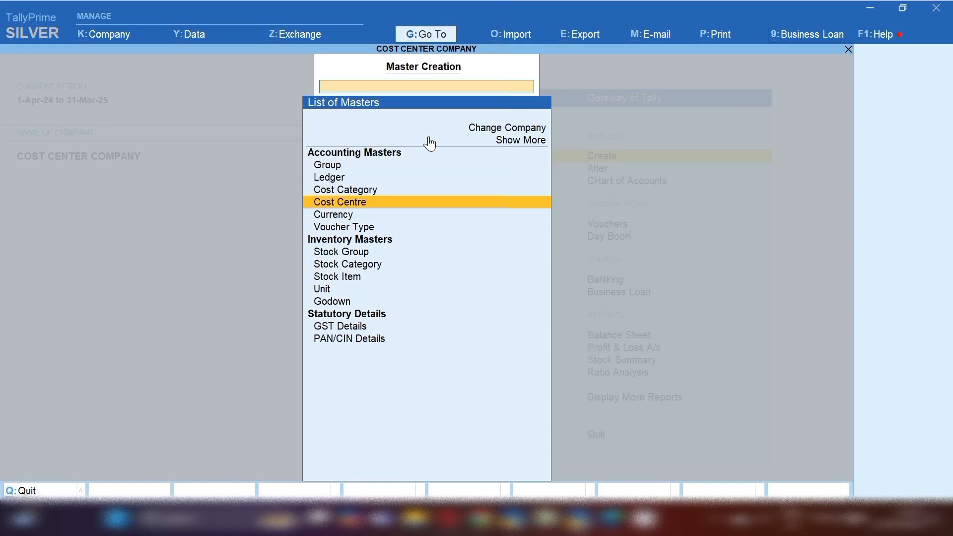
key("Return")
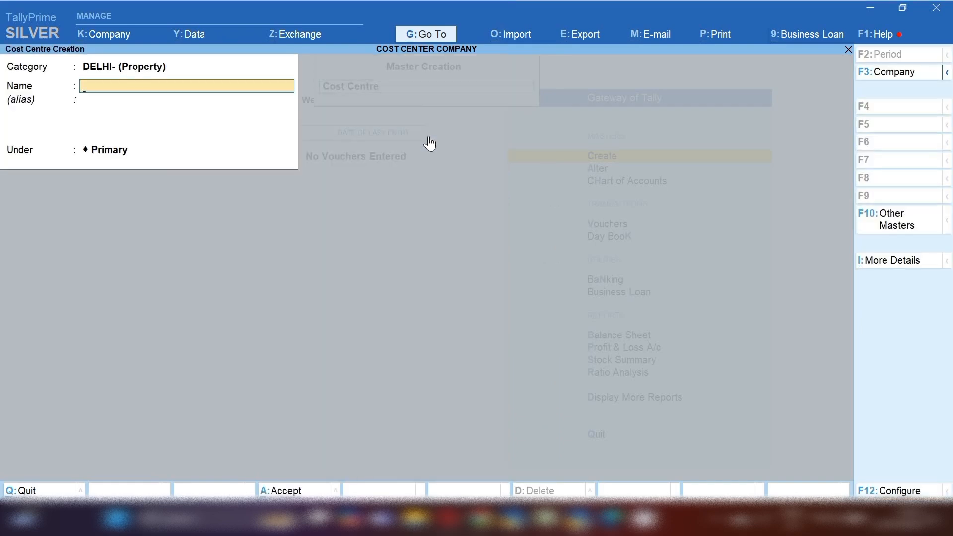
Step: Leave the cost centre creation form and open the list of existing cost centres for alteration
key("Escape")
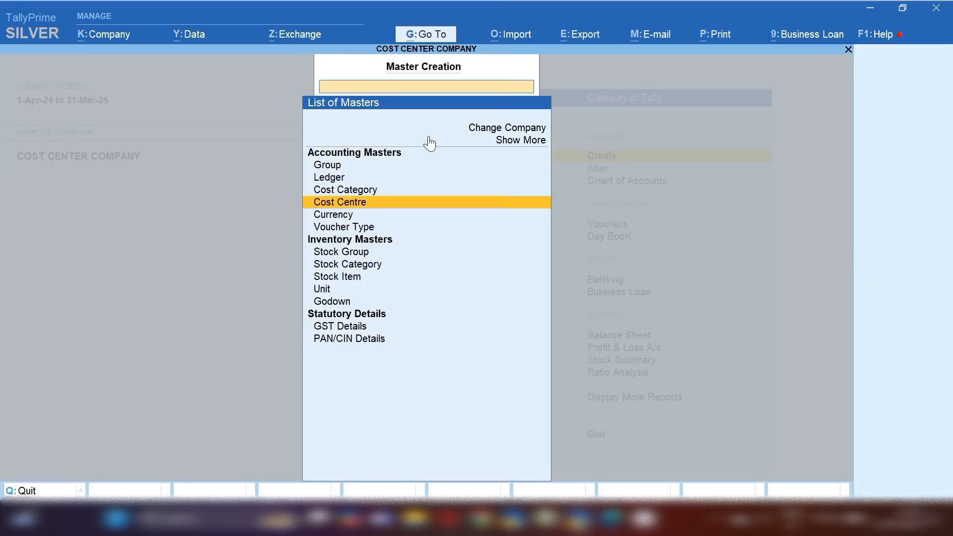
key("Escape")
key("Down")
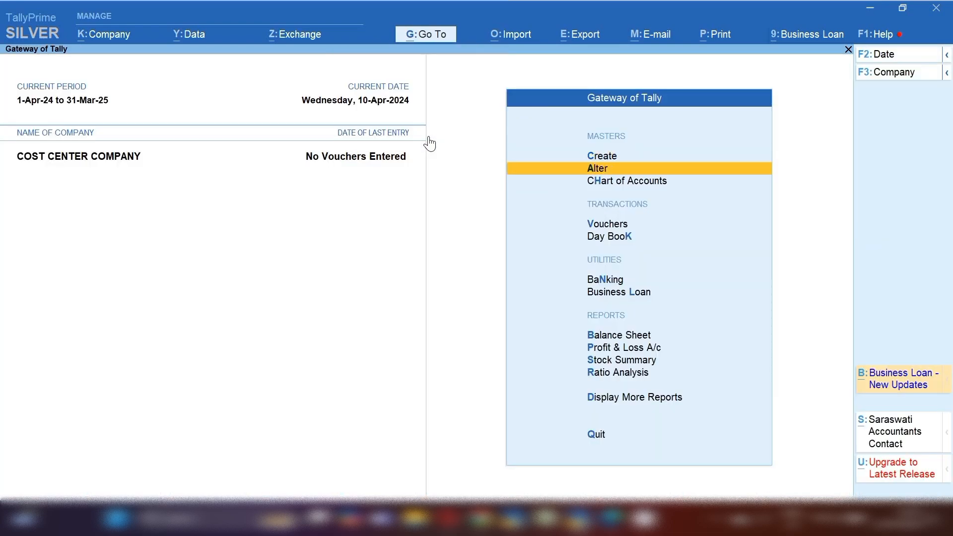
key("Return")
key("Down")
key("Down")
key("Down")
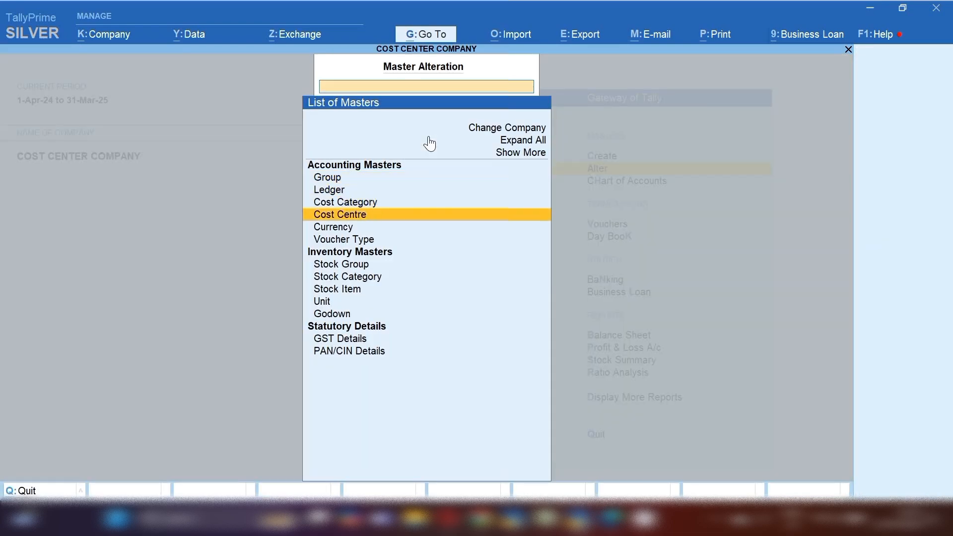
key("Return")
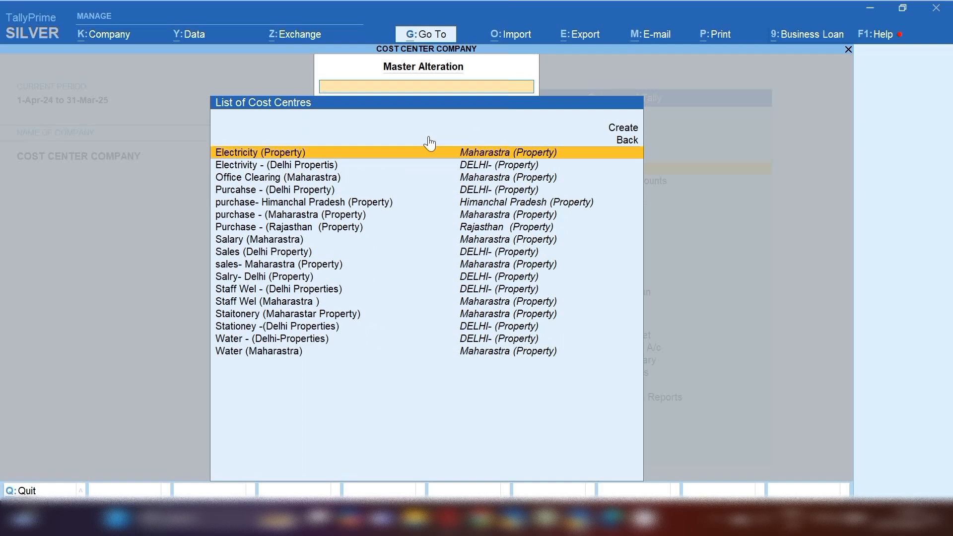
Step: Examine the existing cost centres and the category assigned to each, then close the list
key("Down")
key("Down")
key("Down")
key("Up")
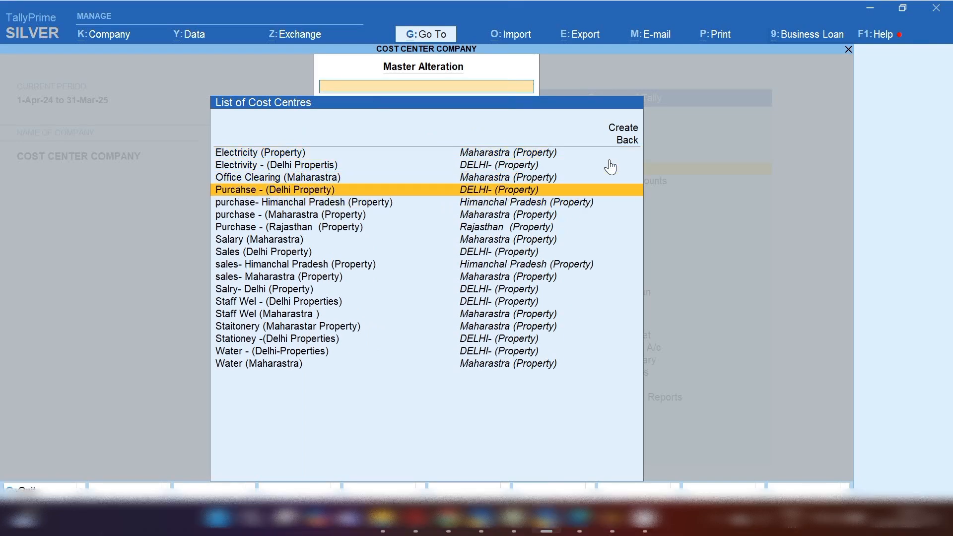
key("Down")
key("Down")
key("Down")
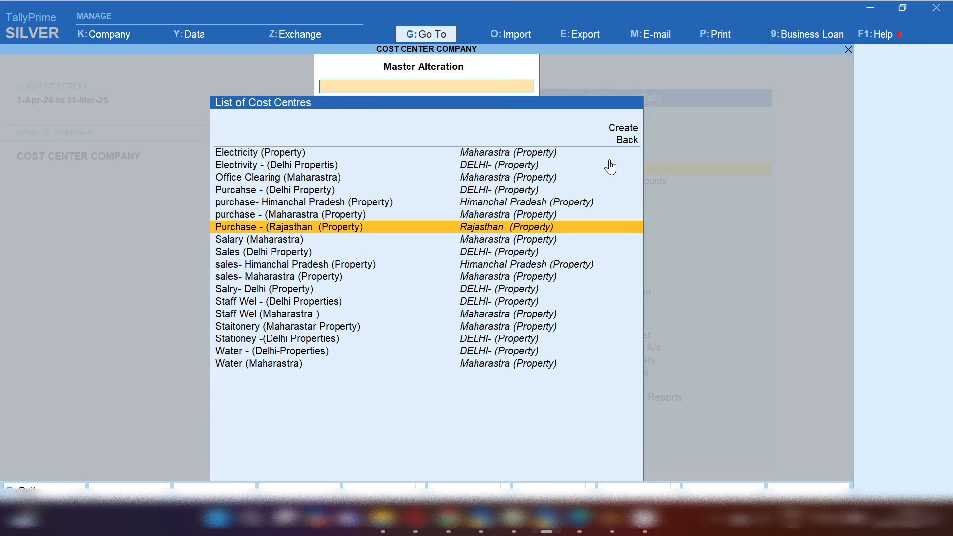
key("Escape")
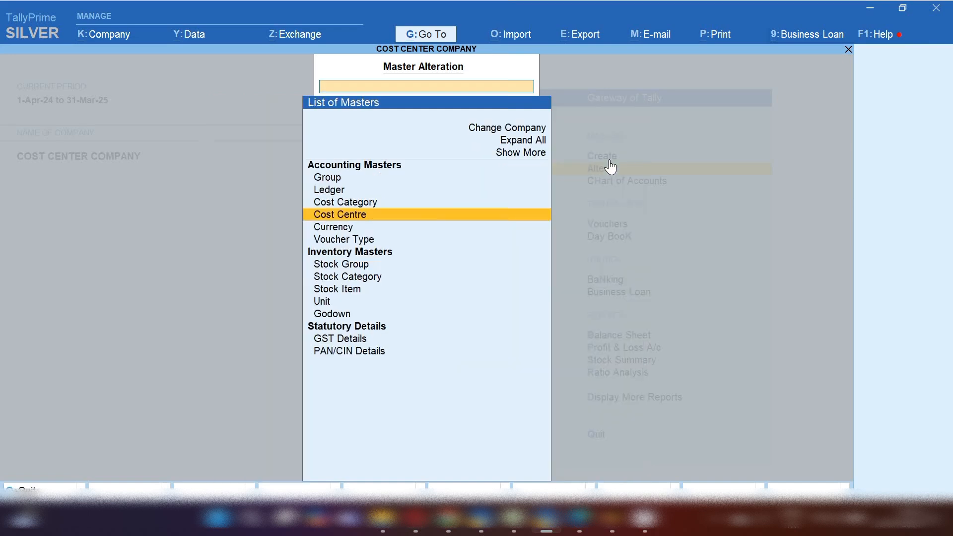
Step: Reopen the cost centre list, view the Purcahse - (Delhi Property) cost centre and quit it without saving
key("Return")
key("Down")
key("Down")
key("Down")
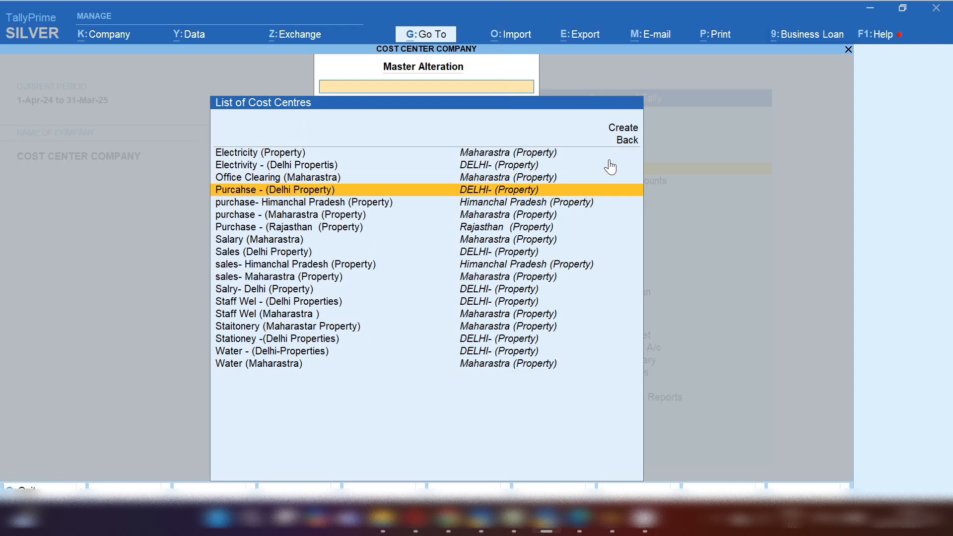
key("Return")
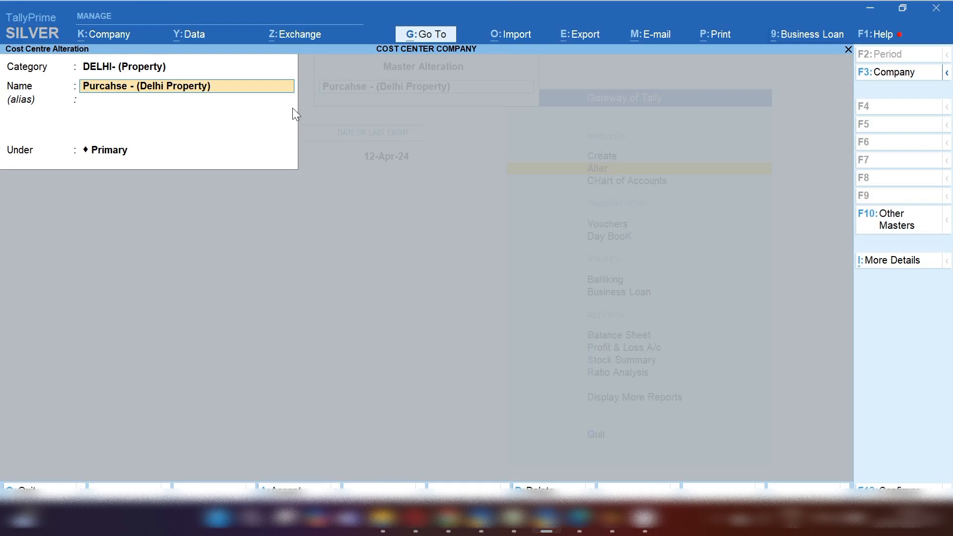
key("BackSpace")
key("Escape")
key("y")
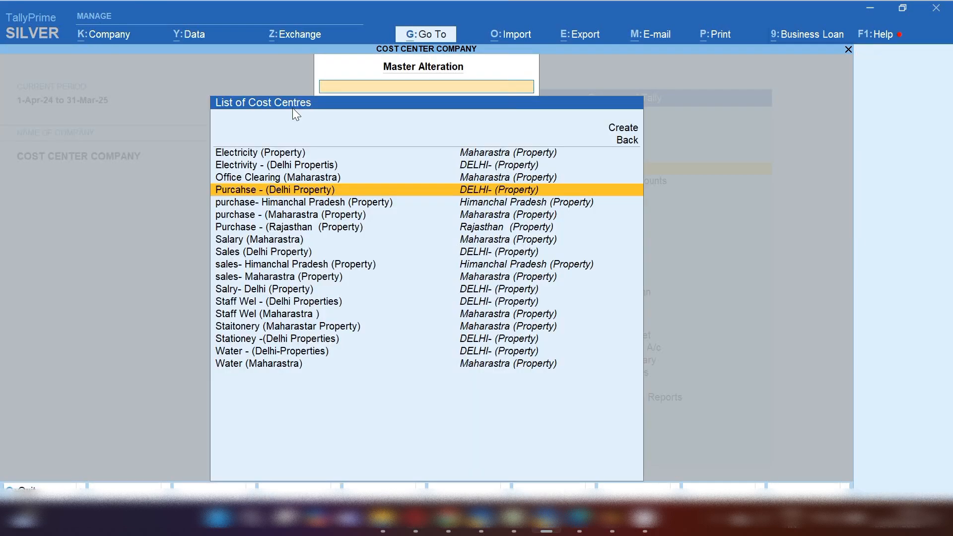
Step: View the purchase- Himanchal Pradesh (Property) cost centre and its category, and quit it without saving
key("Down")
key("Return")
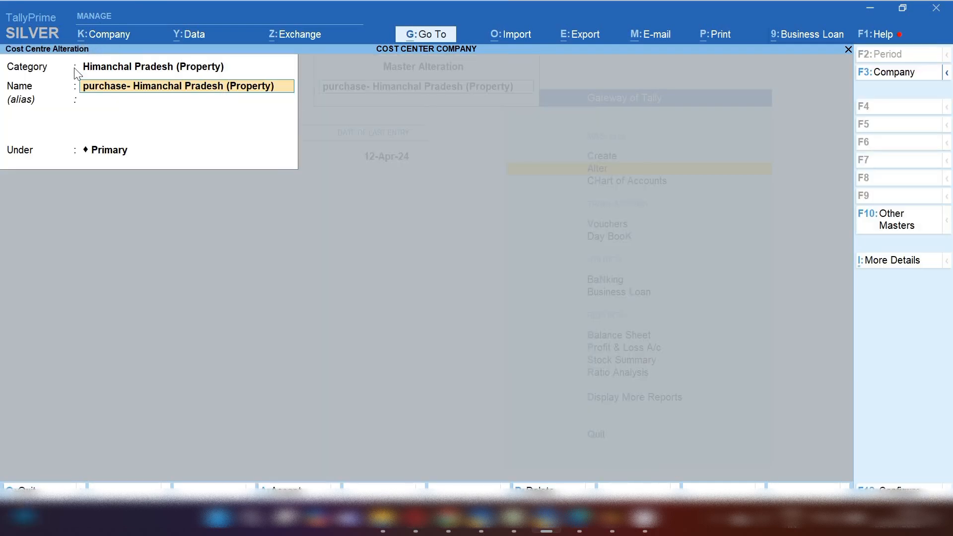
key("BackSpace")
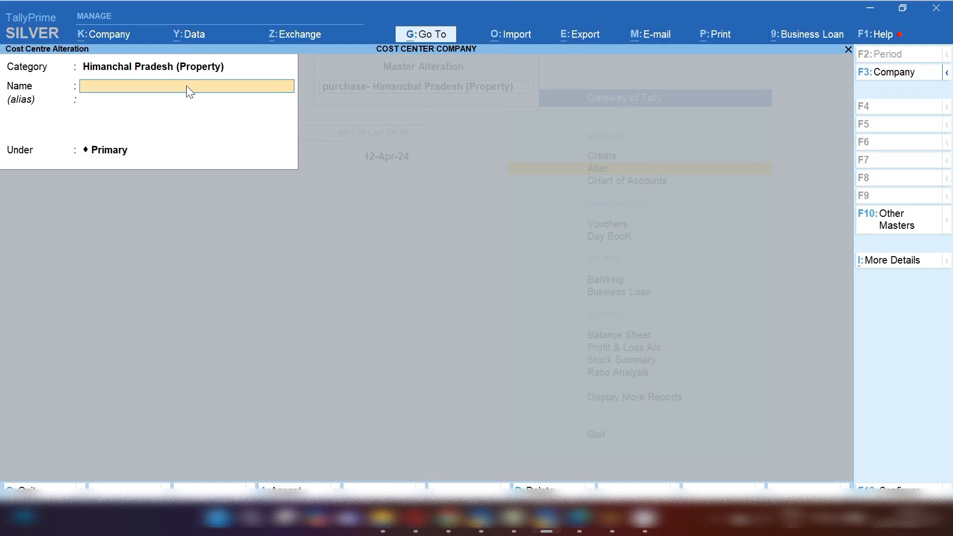
key("Escape")
key("y")
Step: View the purchase - (Maharastra (Property) cost centre and its category, and quit it without saving
key("Down")
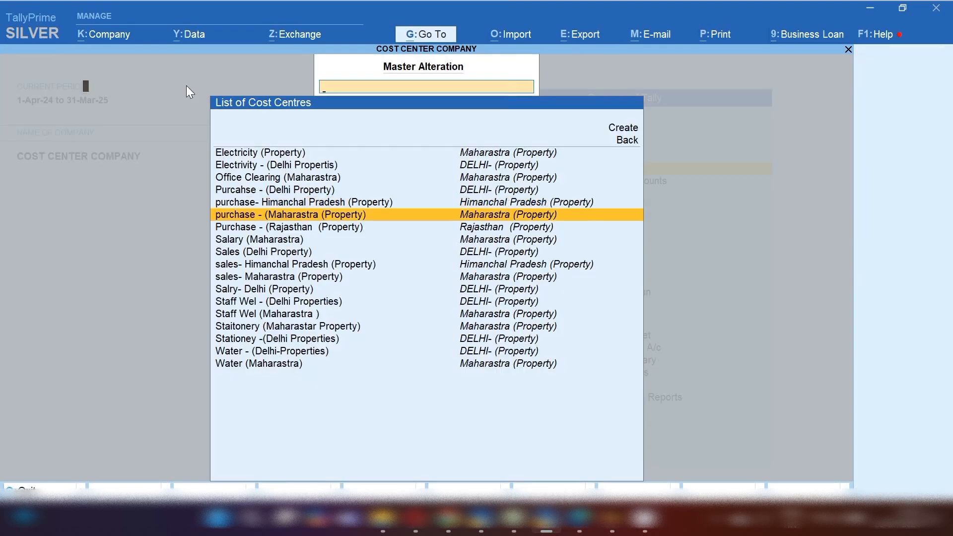
key("Return")
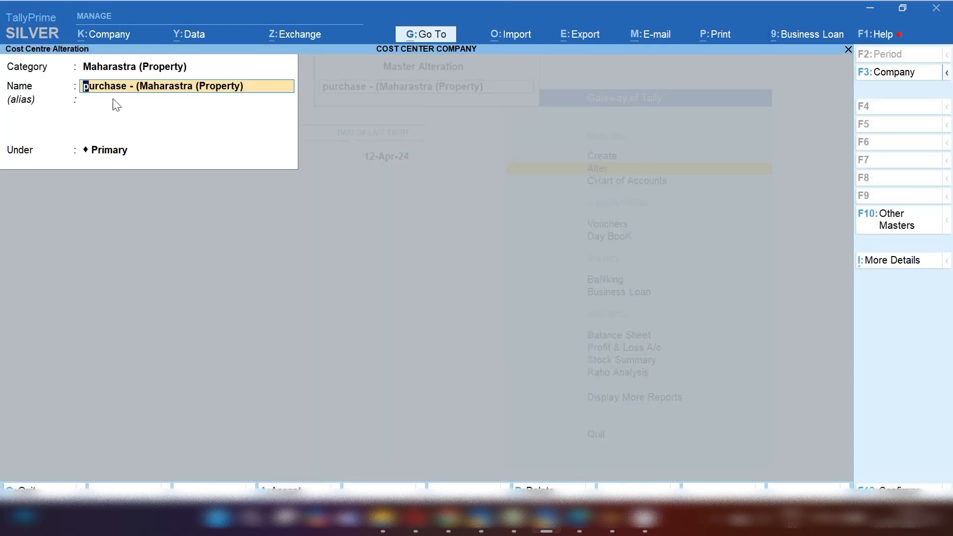
key("BackSpace")
key("Escape")
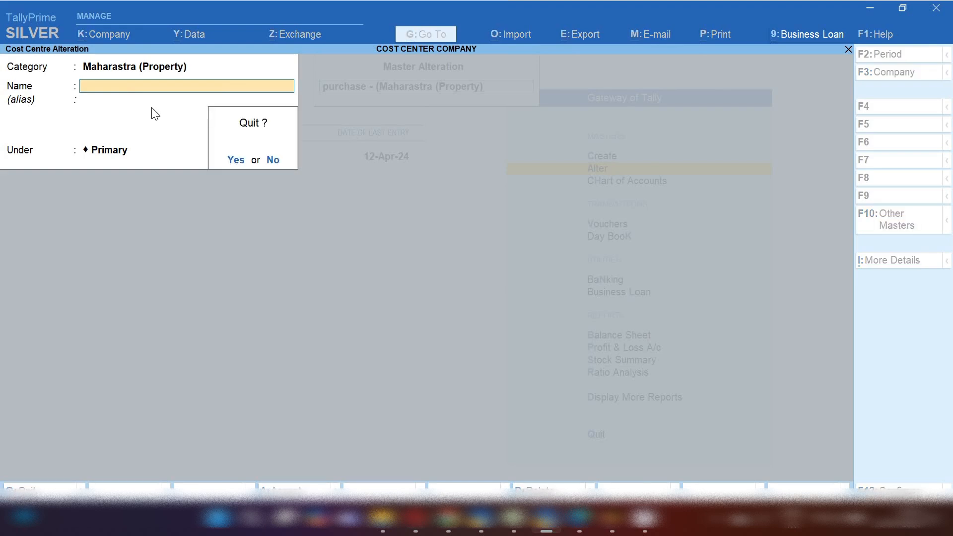
key("y")
Step: View the Purchase - (Rajasthan (Property) cost centre, quit it without saving and return to the Gateway of Tally
key("Down")
key("Return")
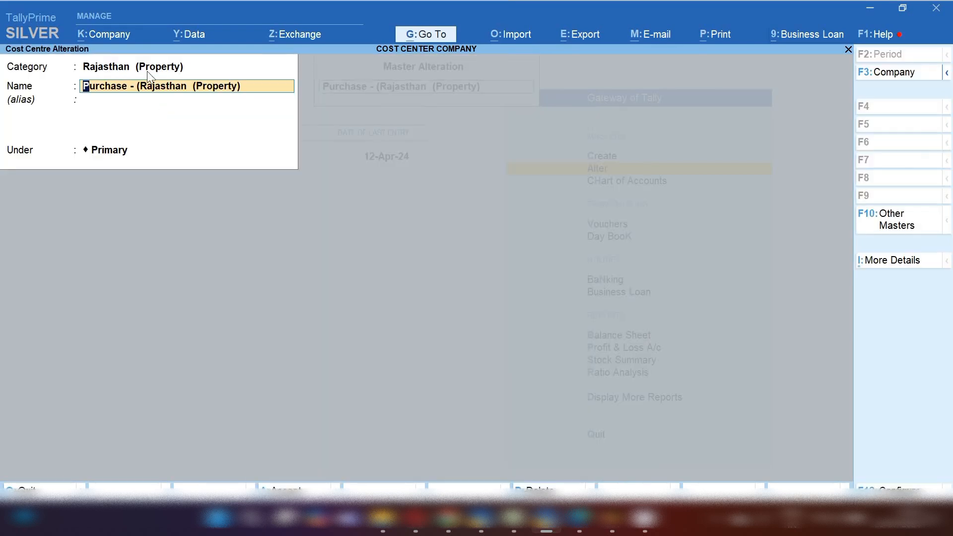
key("BackSpace")
key("Escape")
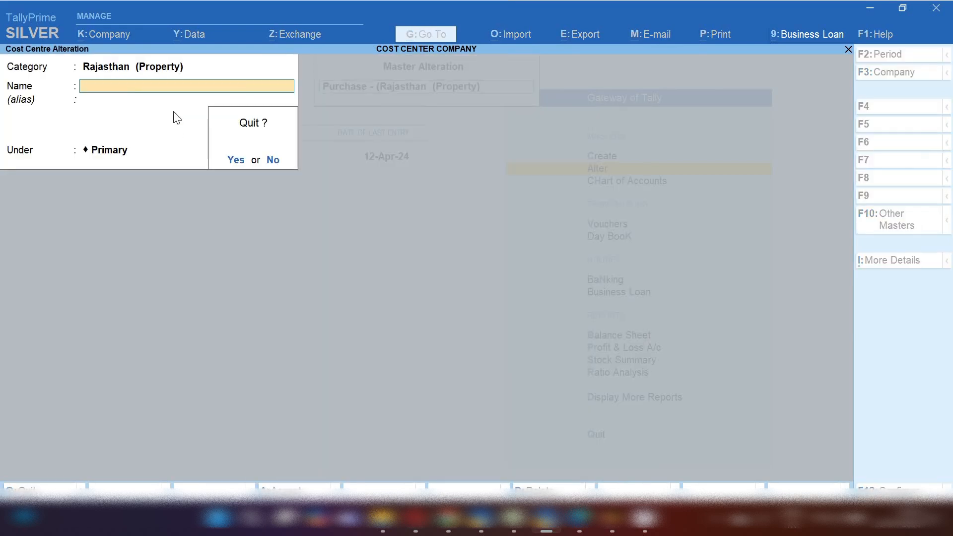
key("y")
key("Escape")
key("Escape")
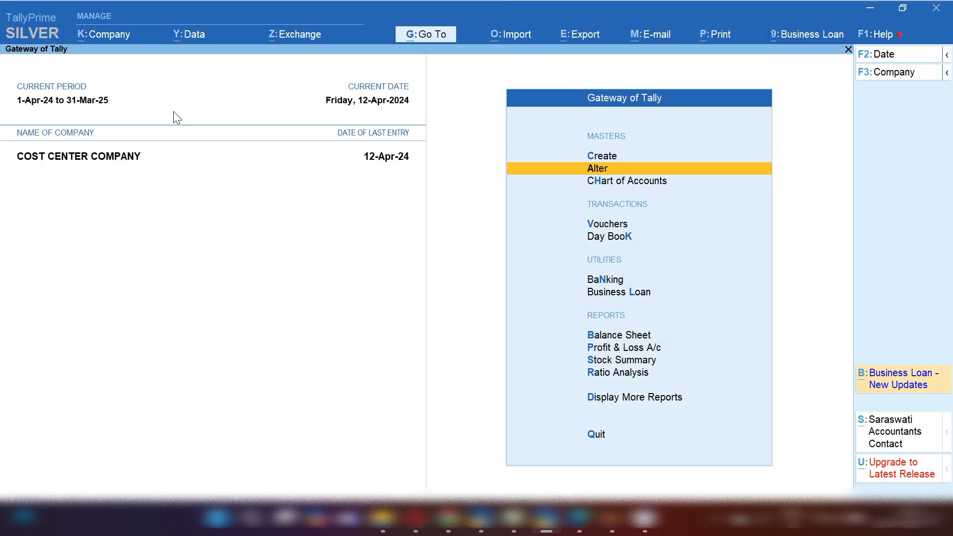
Step: Start a new purchase voucher and set its voucher date to 13-4-2024
key("v")
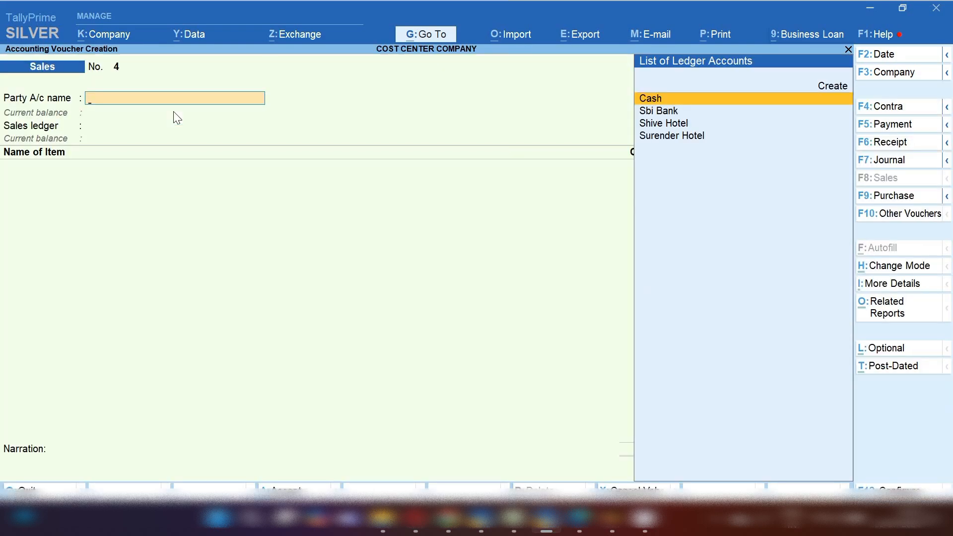
left_click(894, 194)
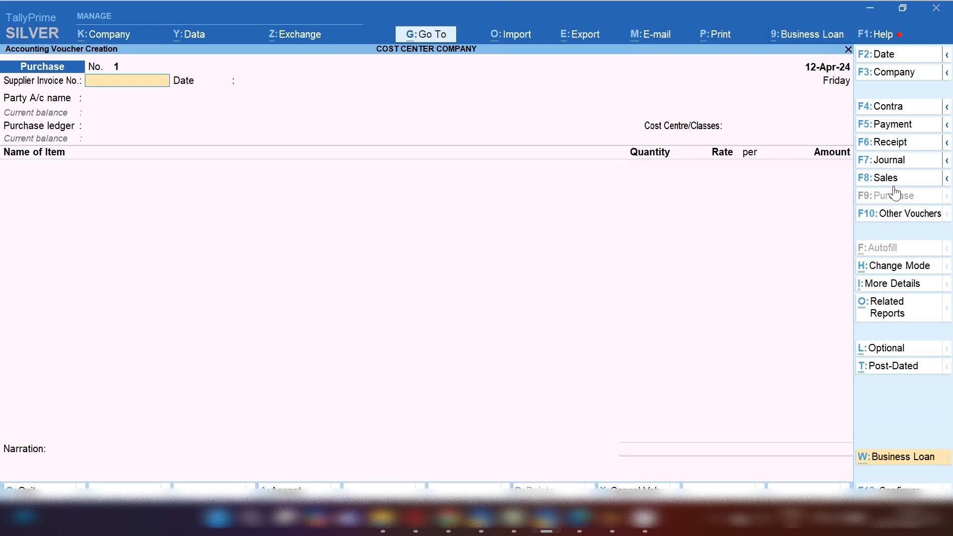
key("F2")
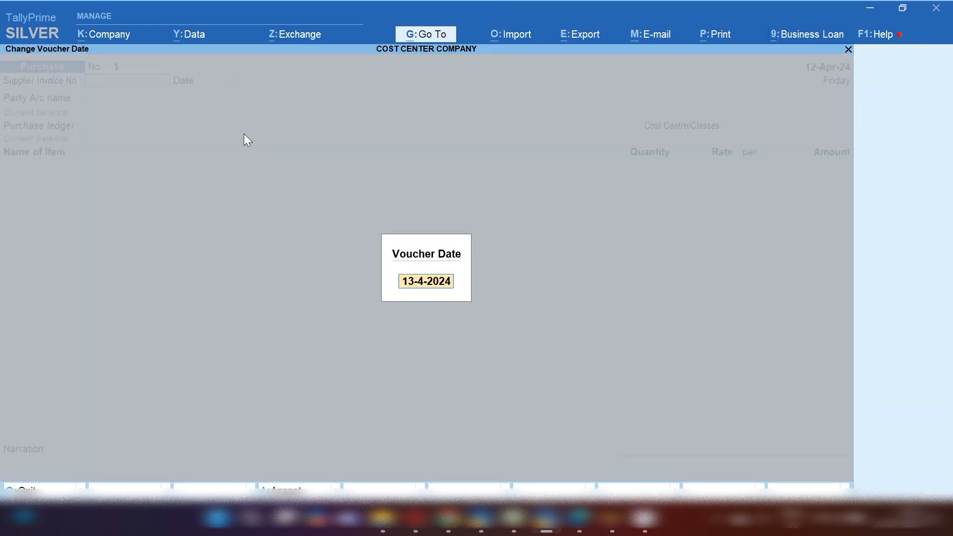
key("Return")
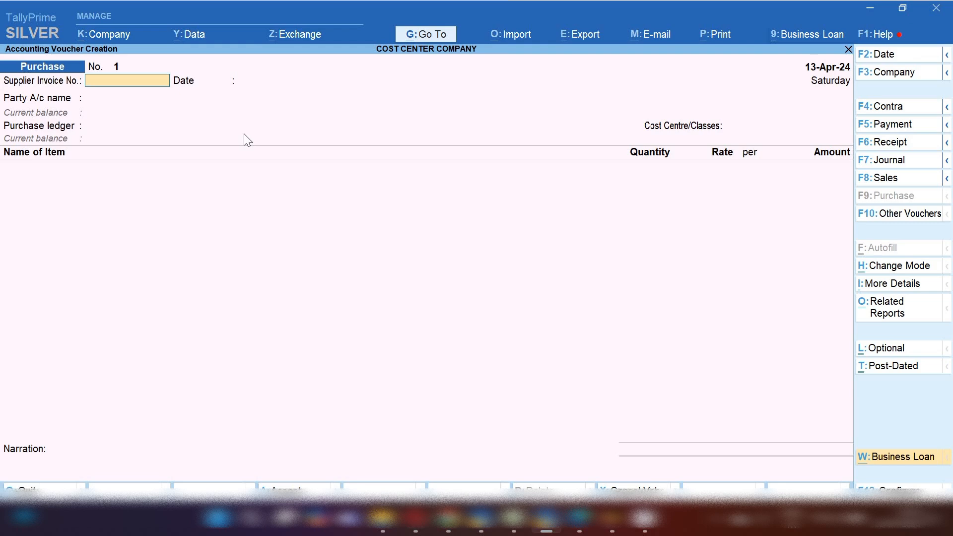
Step: Enter supplier invoice number 23 dated 13-Apr-24 and choose Shive Hotel as the party account
type("23")
key("Return")
key("Return")
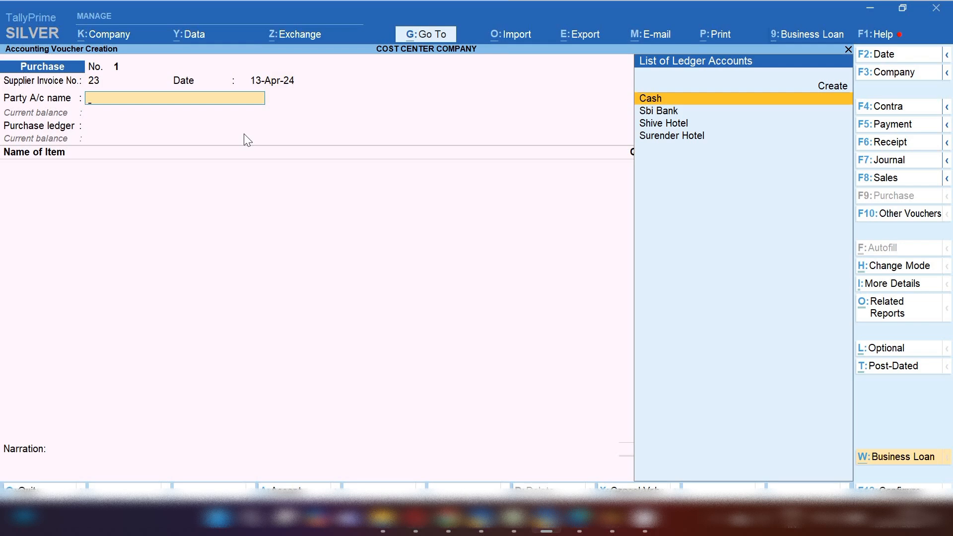
key("Down")
key("Down")
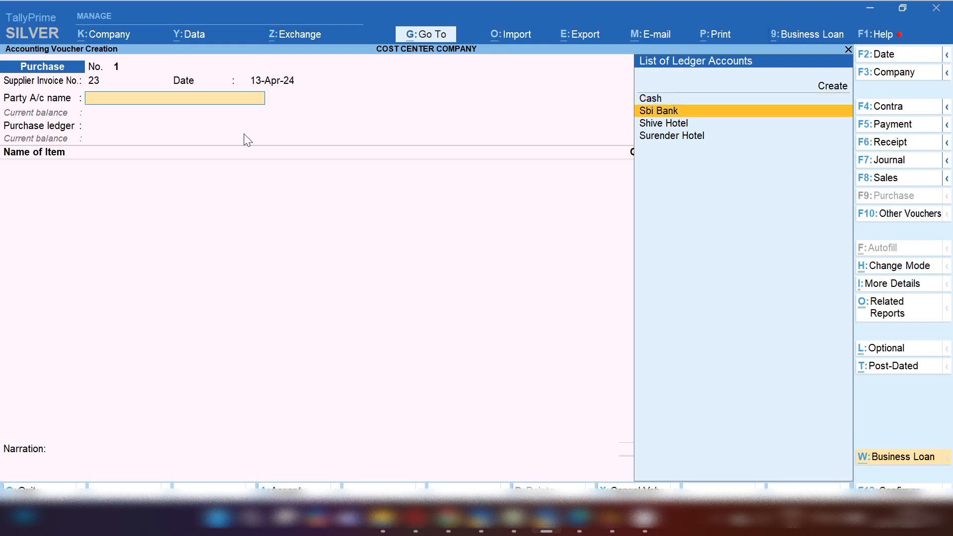
key("Return")
key("Escape")
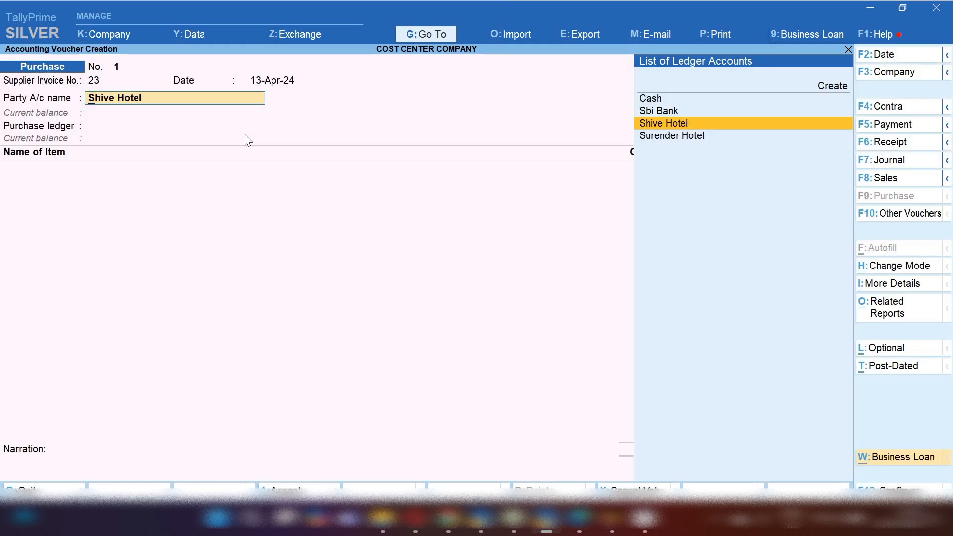
Step: Open the Shive Hotel ledger from the voucher to check the group it belongs to, and quit without saving
key("ctrl+Return")
key("Return")
key("Return")
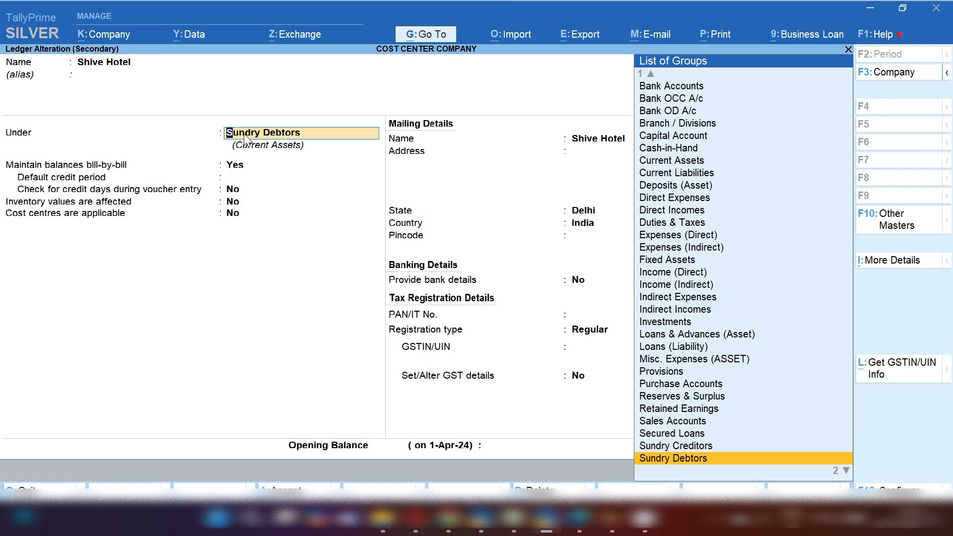
key("BackSpace")
key("Escape")
key("y")
Step: Keep Shive Hotel as the party account and select Purchase Accounts as the purchase ledger
key("Down")
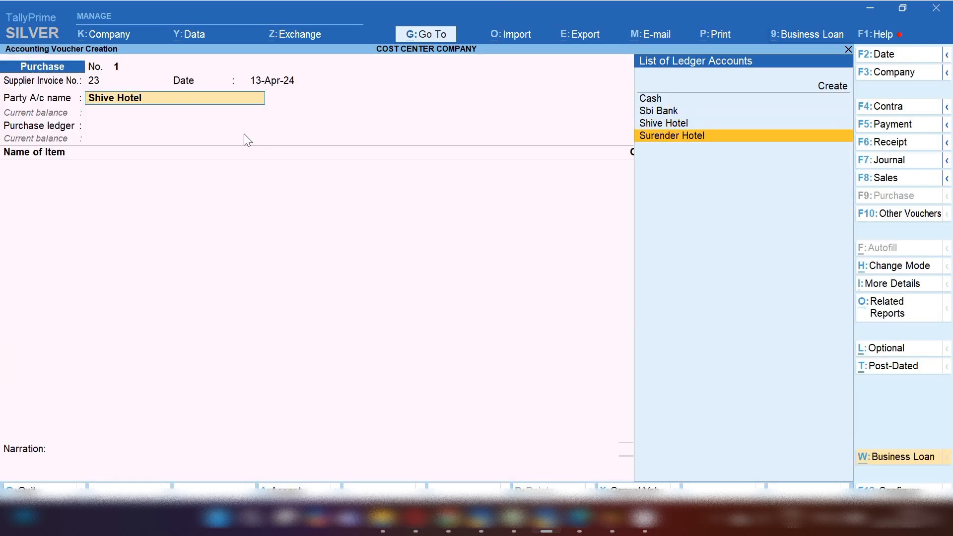
key("Return")
key("Escape")
key("ctrl")
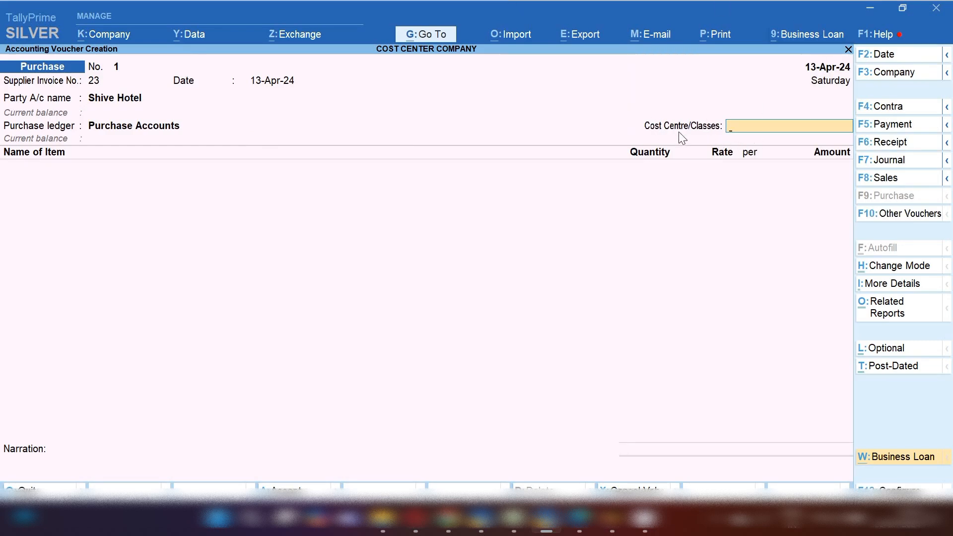
Step: Keep Select Cost Centre/Class and Show list of Cost Centres at Yes in the voucher configuration and accept it
left_click(888, 489)
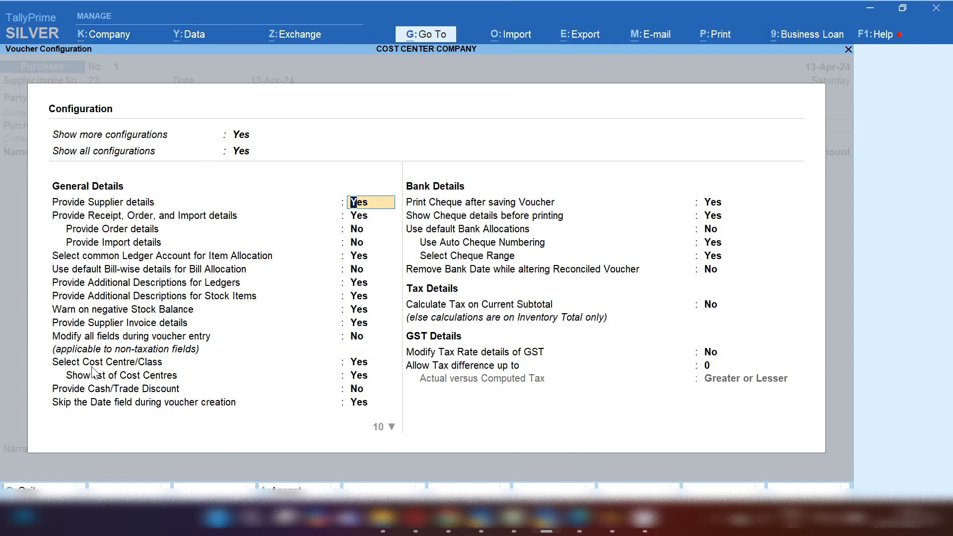
left_click(120, 369)
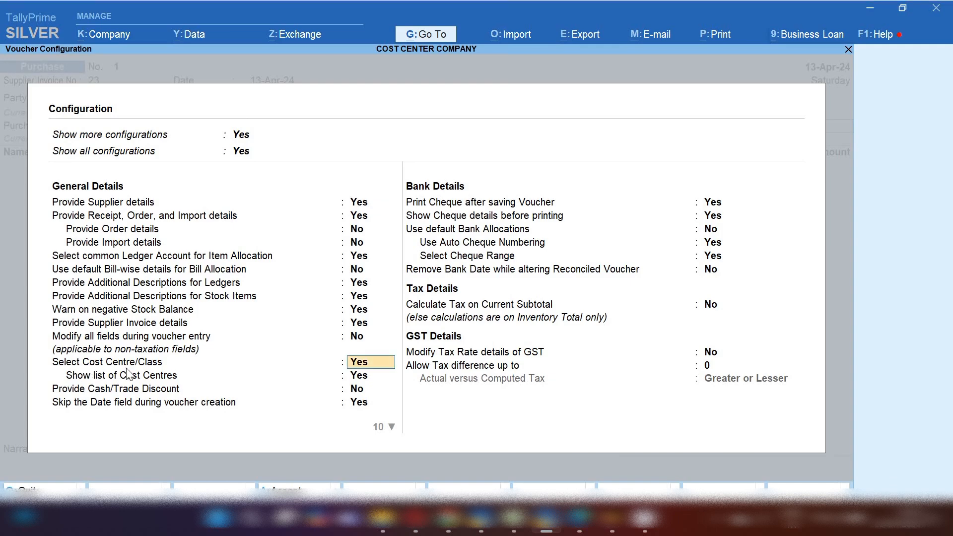
left_click(364, 378)
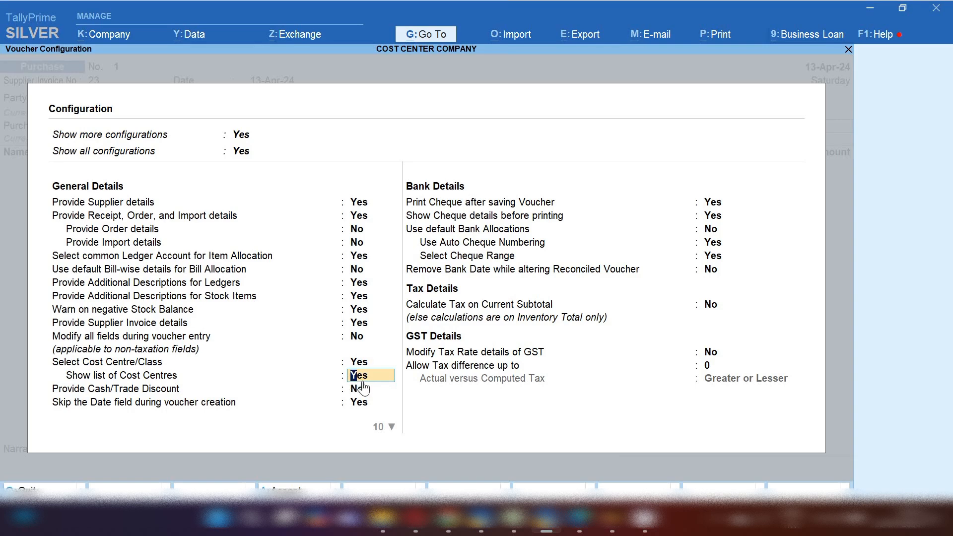
key("ctrl+a")
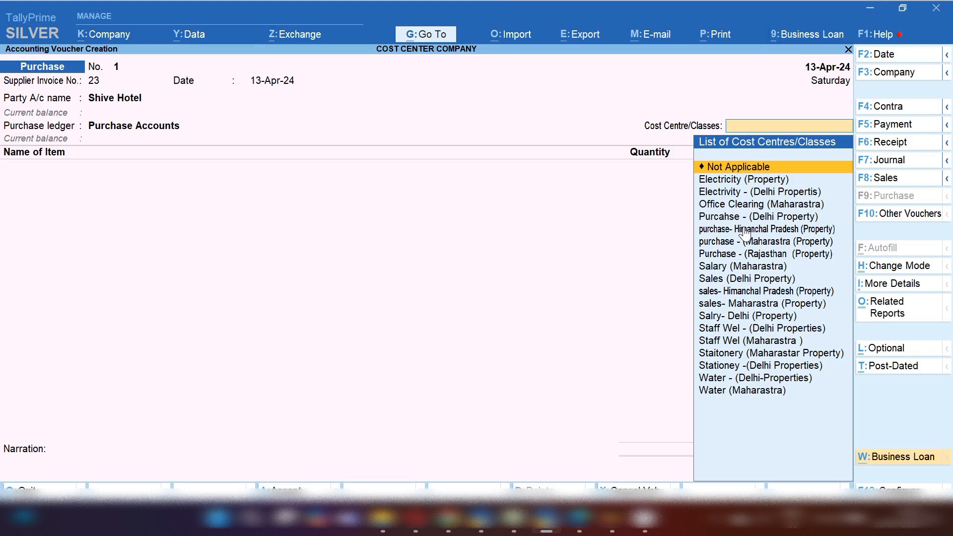
Step: Assign the Purcahse - (Delhi Property) cost centre to the purchase voucher
key("Down")
key("Down")
key("Down")
key("Down")
key("Return")
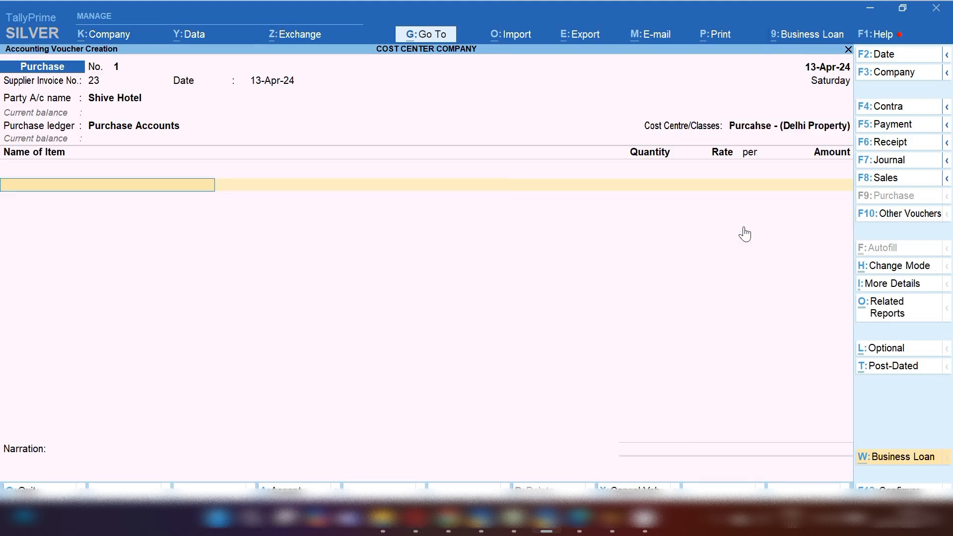
Step: Add the stock item Oil to the purchase voucher with a quantity of 50 kg
type("Oi")
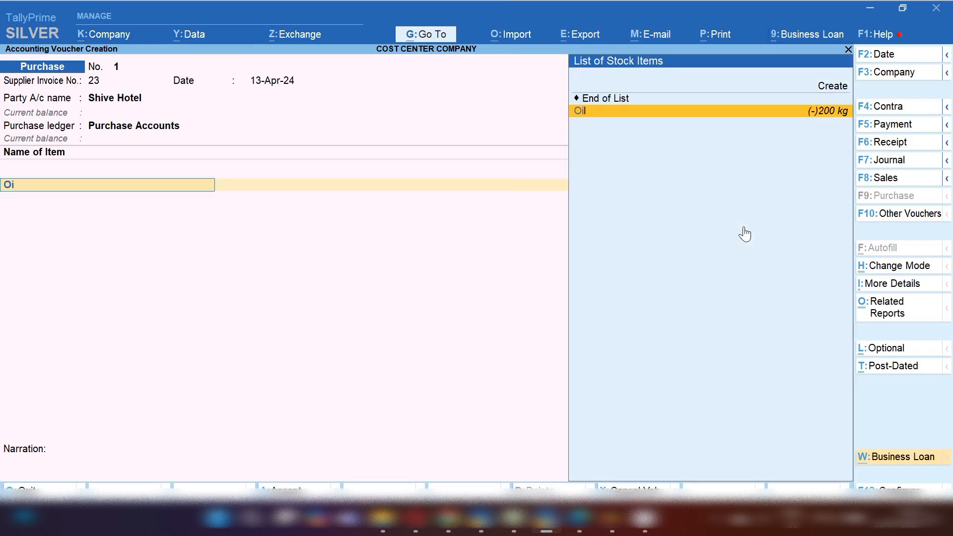
key("Return")
key("Return")
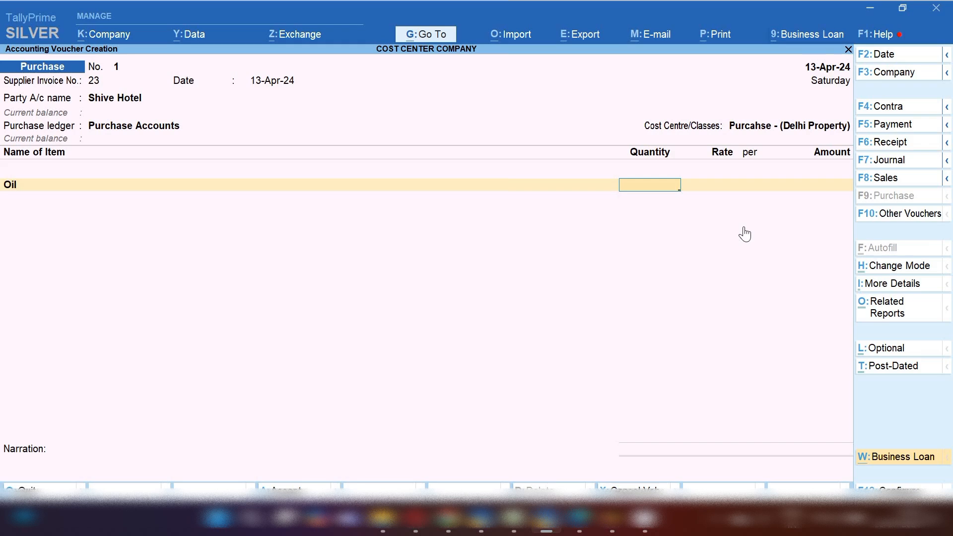
type("50")
key("Return")
key("Return")
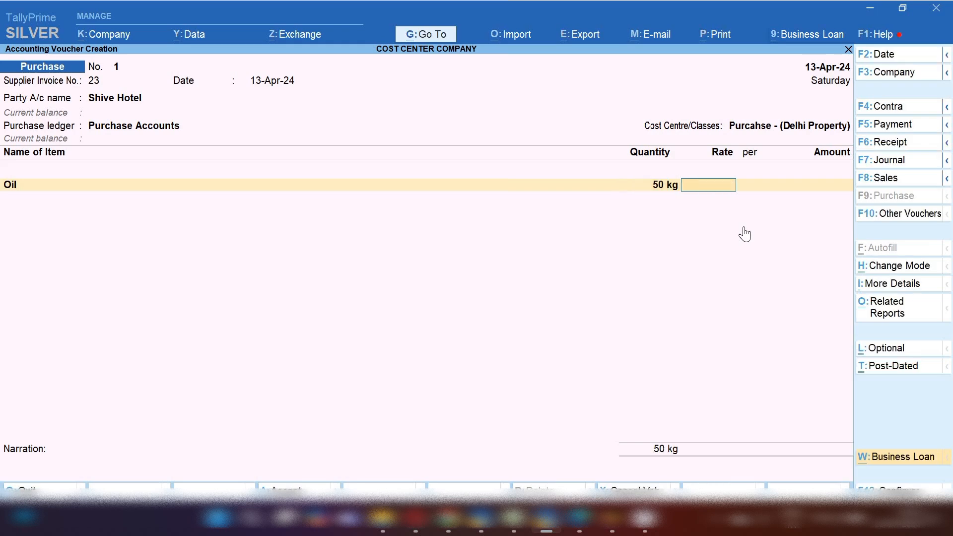
Step: Set the rate of Oil to 20 and save the purchase voucher
type("20")
key("Return")
key("Return")
key("Return")
key("Return")
key("Return")
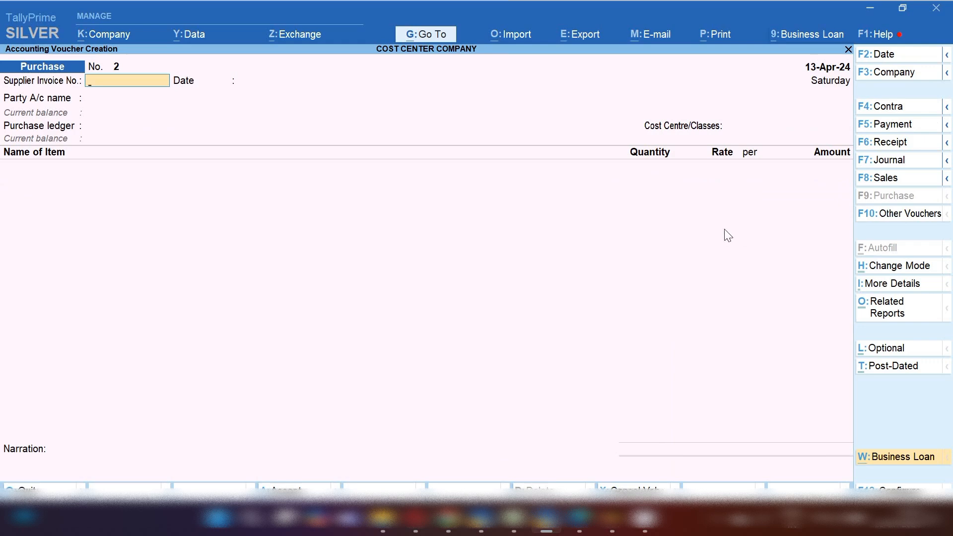
Step: Enter supplier invoice number 201 dated 13-Apr-24 in the second purchase voucher and choose Shive Hotel as the party account
type("201")
key("Return")
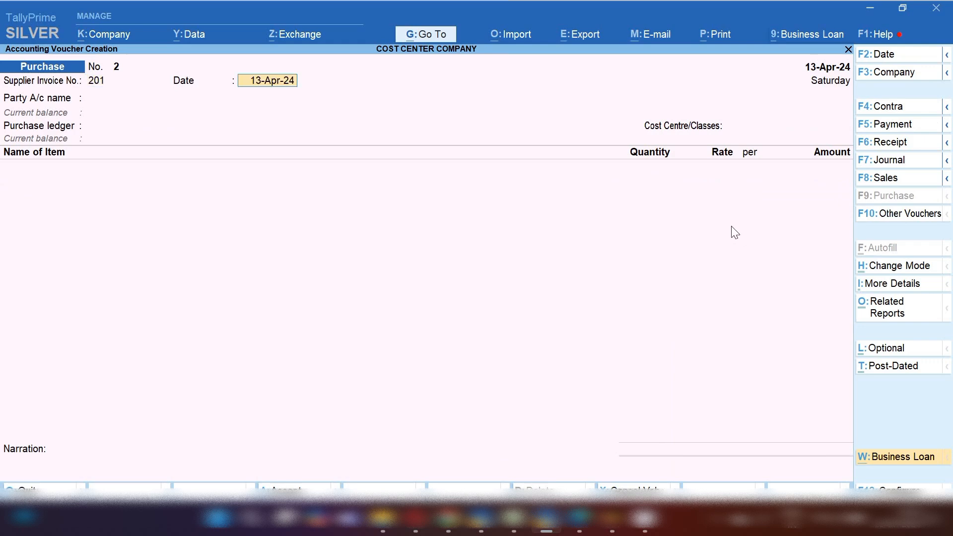
key("Return")
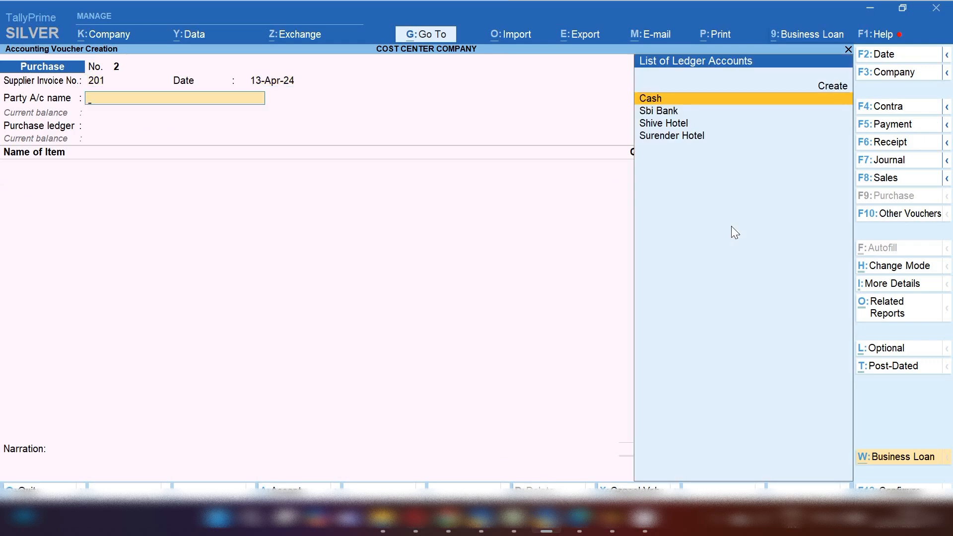
key("Down")
key("Down")
key("Return")
key("Return")
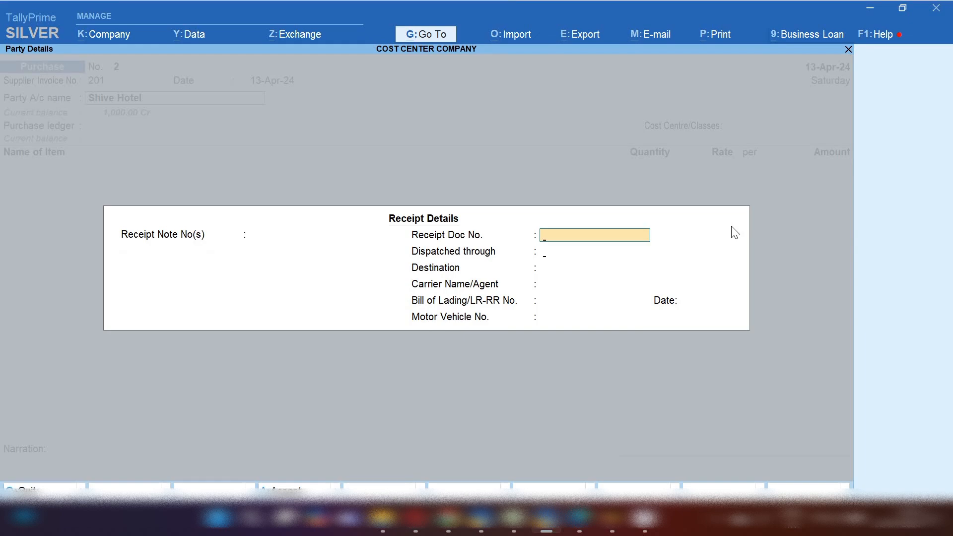
Step: Leave the receipt and party details at their defaults and select Purchase Accounts as the purchase ledger
key("Return")
key("Return")
key("Return")
key("Return")
key("Return")
key("Return")
key("Return")
key("Return")
key("Return")
key("Return")
key("Return")
key("Return")
key("Return")
key("Return")
key("Return")
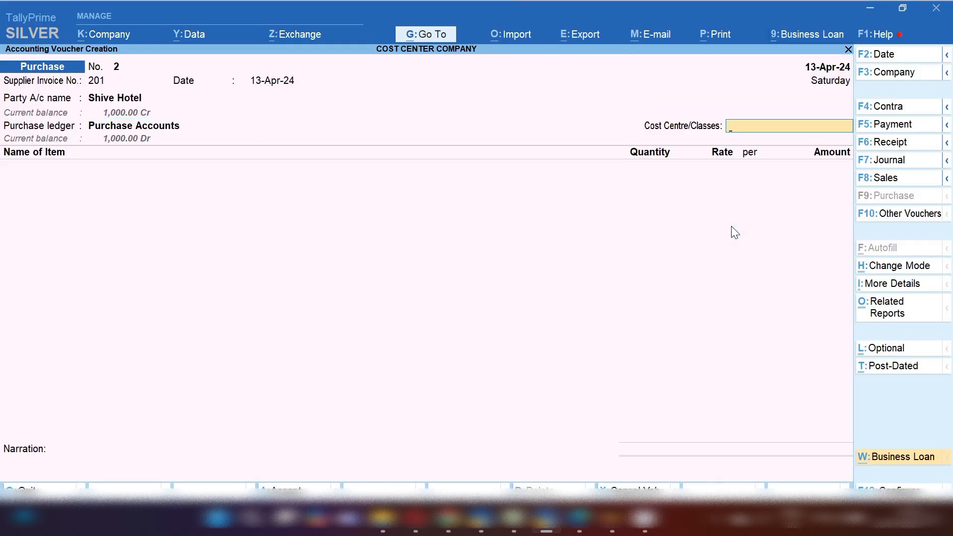
Step: Assign the purchase- Himanchal Pradesh (Property) cost centre to the second purchase voucher
type("P")
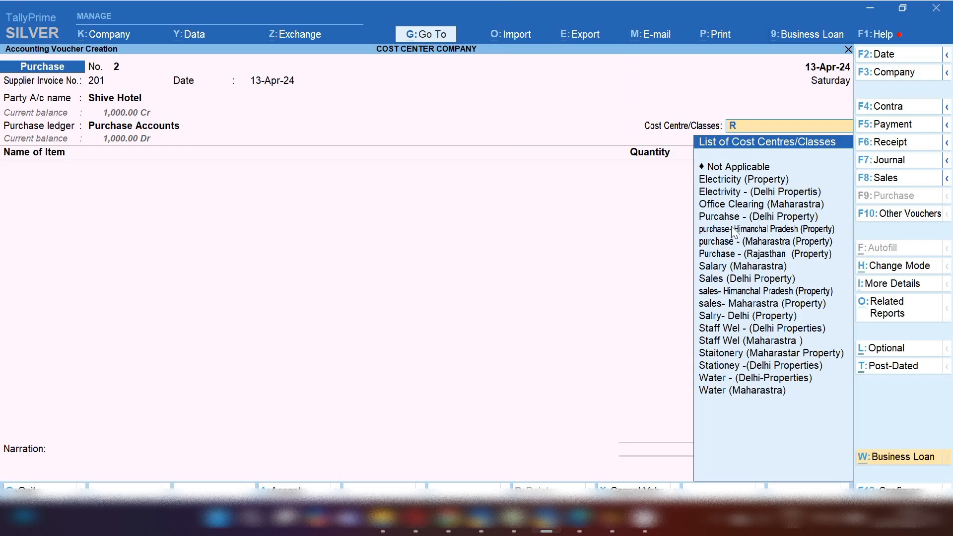
type("ur")
key("Down")
key("Down")
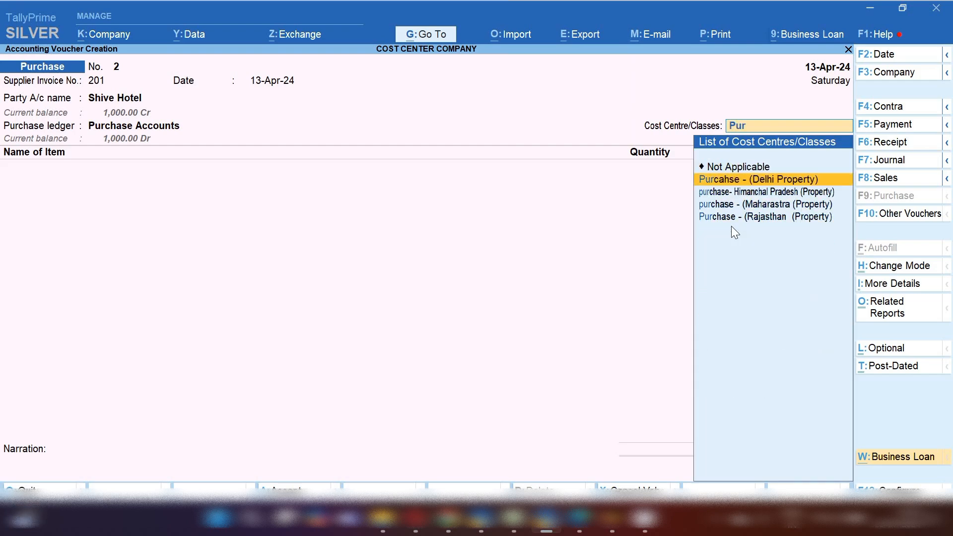
key("Return")
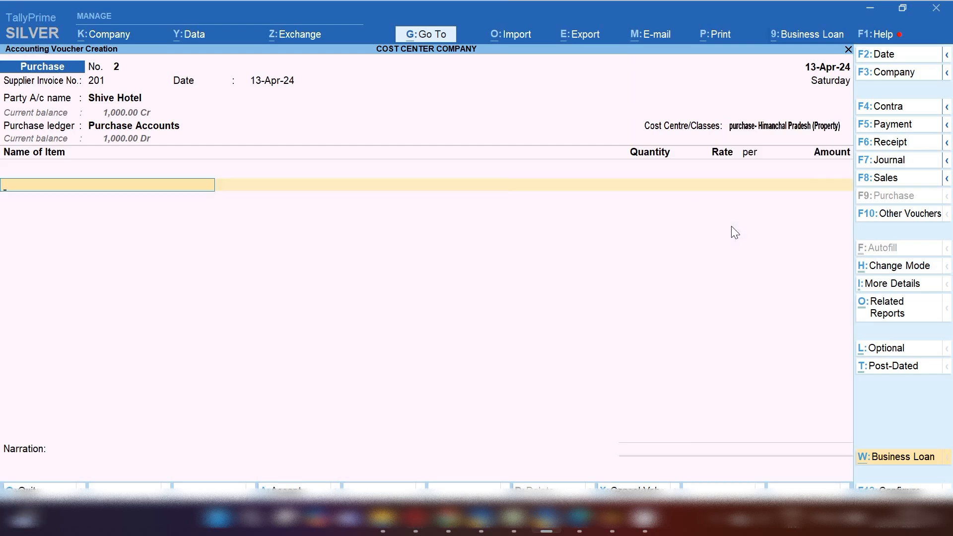
Step: Add 50 kg of Oil at a rate of 20 to the second purchase voucher and save it
type("Oil")
key("Return")
key("Return")
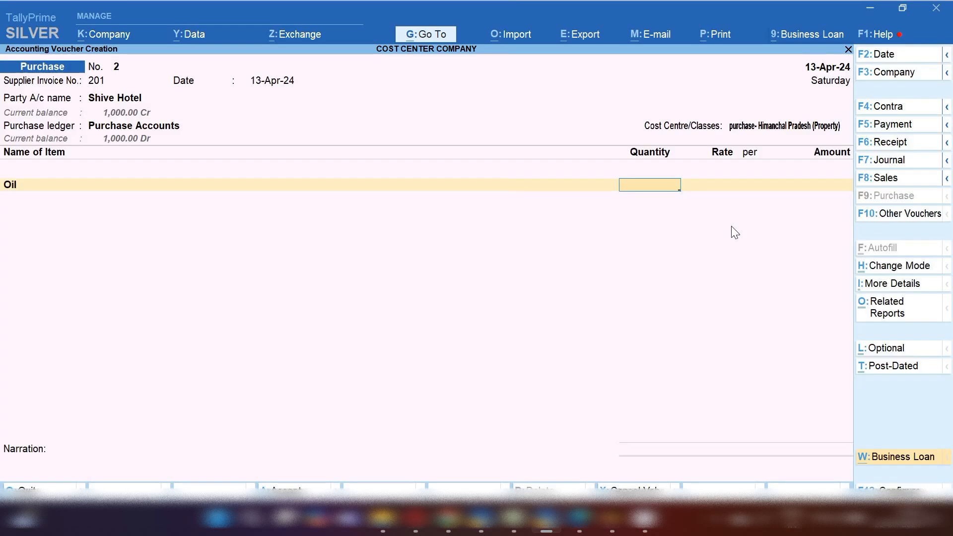
key("Return")
key("Return")
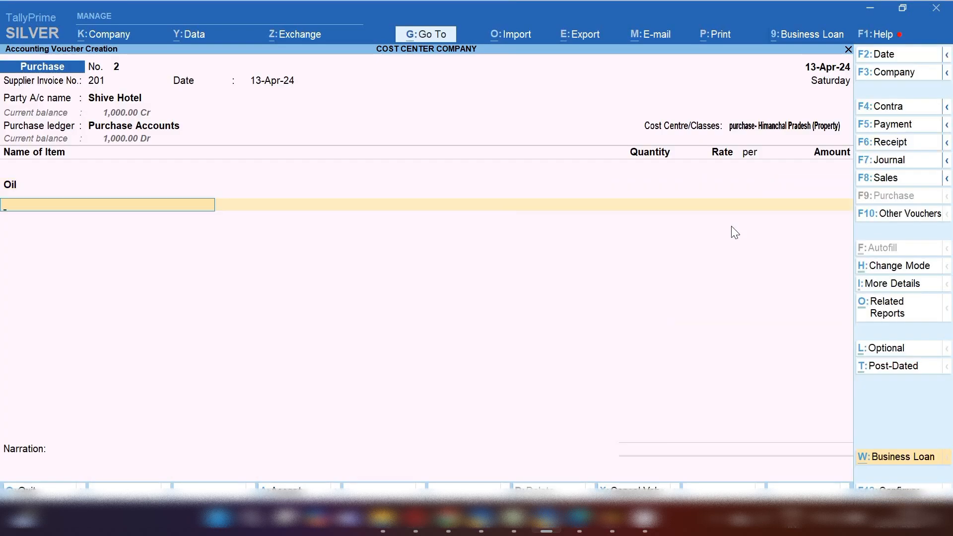
key("BackSpace")
key("BackSpace")
type("50")
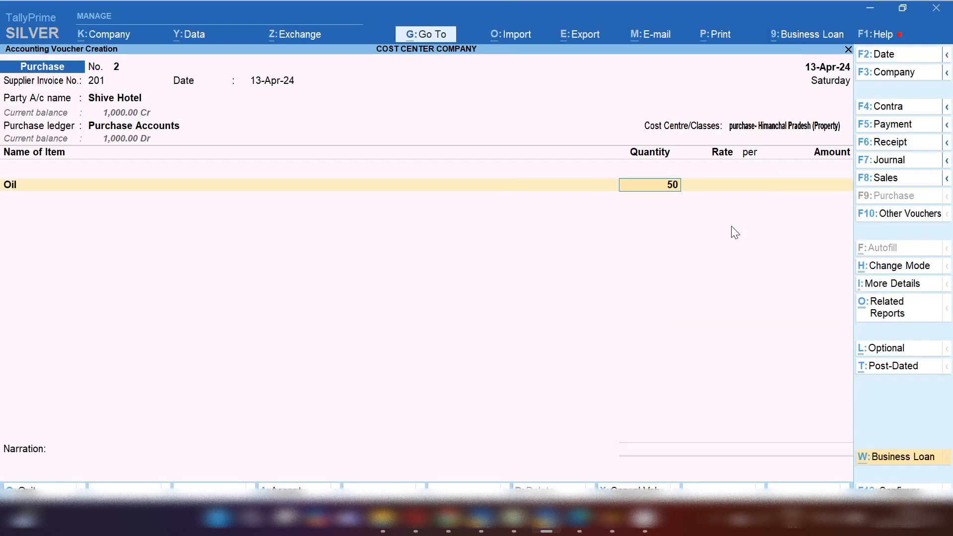
key("Return")
key("Return")
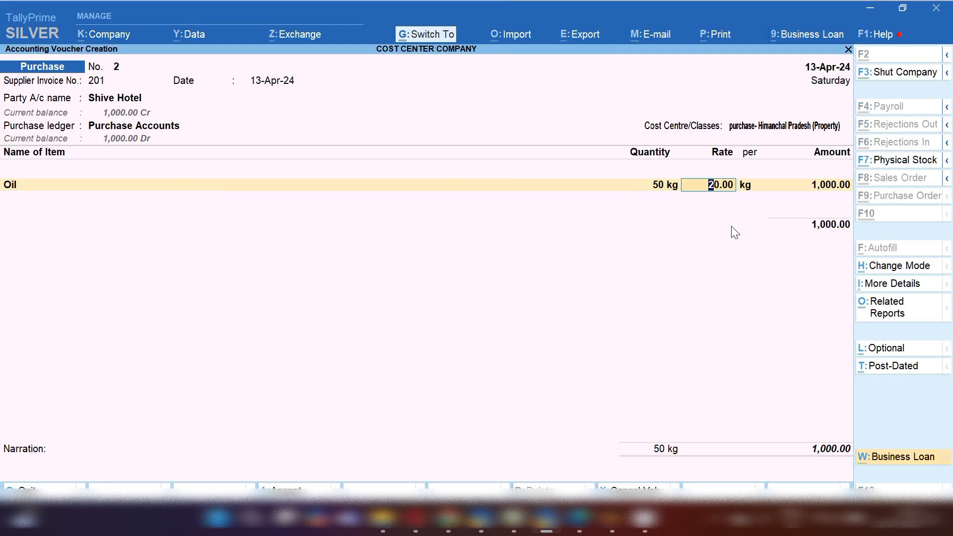
key("ctrl+a")
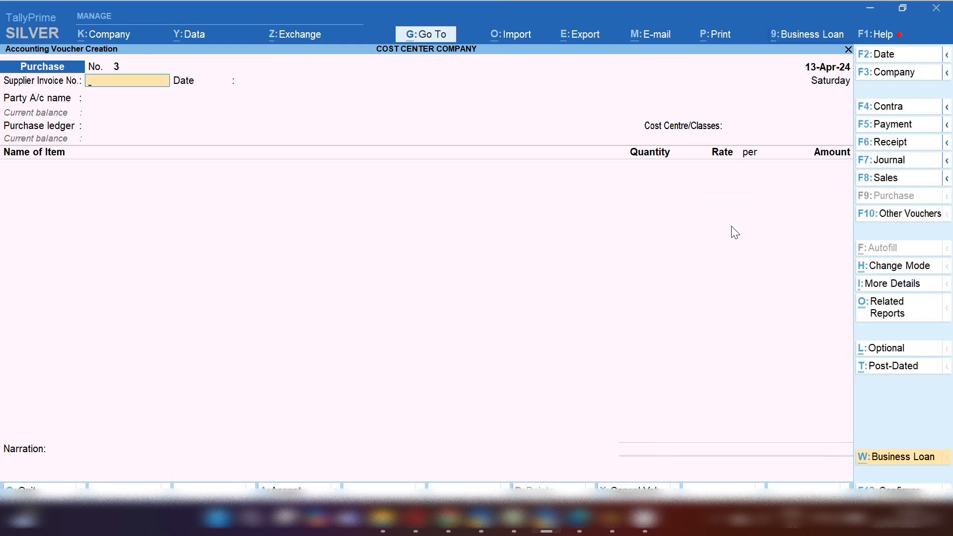
Step: Enter supplier invoice number 20 dated 13-Apr-24 in the third purchase voucher and choose Shive Hotel as the party account
type("20")
key("Return")
key("Return")
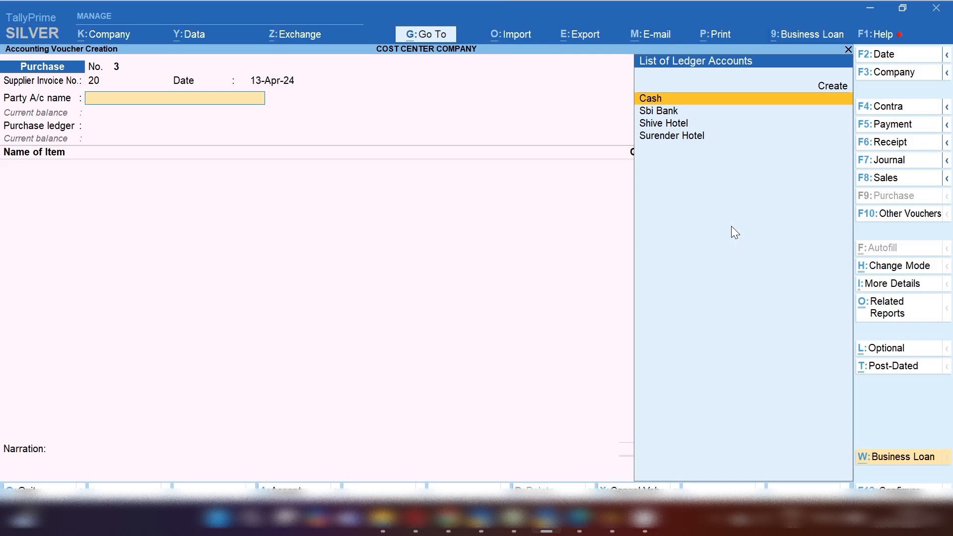
key("Down")
key("Down")
key("Return")
Step: Keep the third voucher's receipt and party details at their defaults and select Purchase Accounts as the purchase ledger
key("Return")
key("Return")
key("Return")
key("Return")
key("Return")
key("Return")
key("Return")
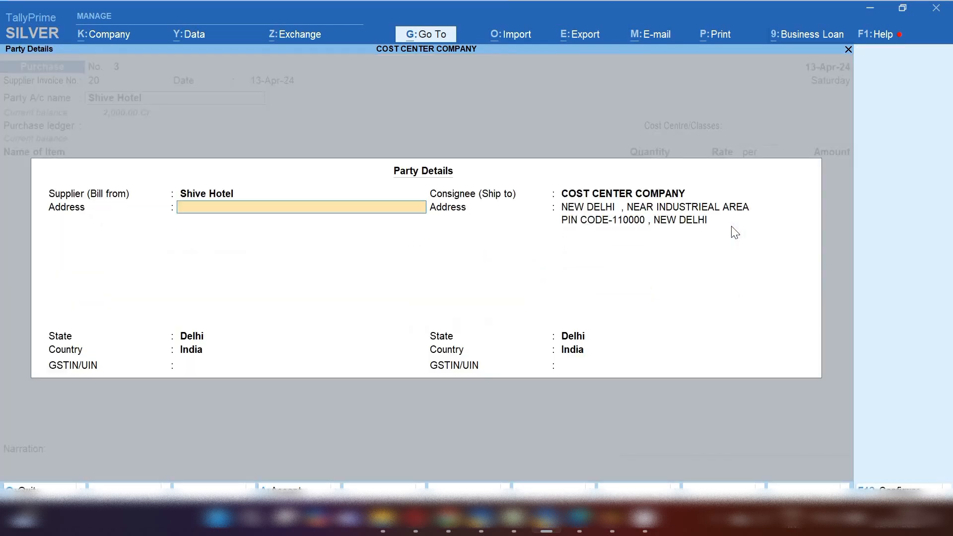
key("Return")
key("Return")
key("Return")
key("Return")
key("Return")
key("Return")
key("Return")
key("Return")
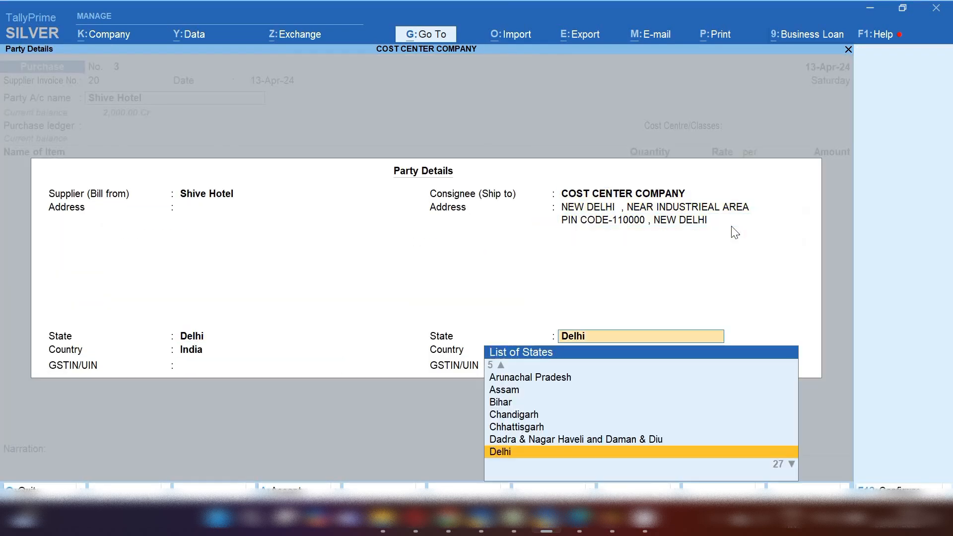
key("Return")
key("Return")
key("Return")
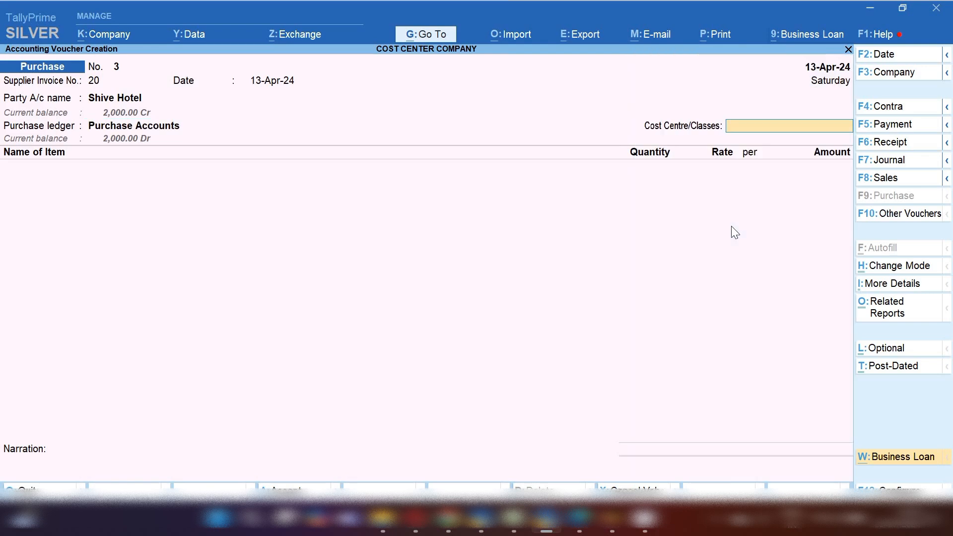
Step: Assign the purchase - (Maharastra (Property) cost centre to the third purchase voucher
type("Pu")
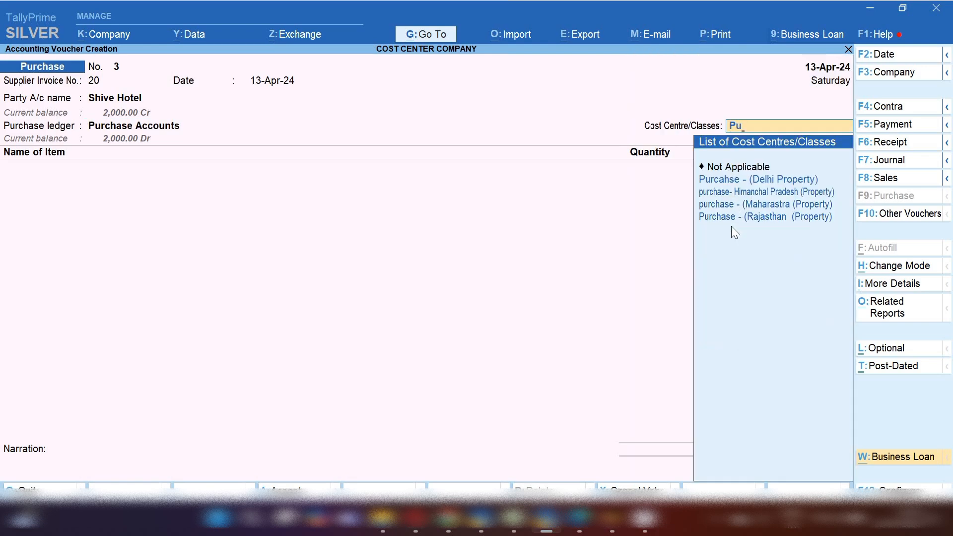
key("Down")
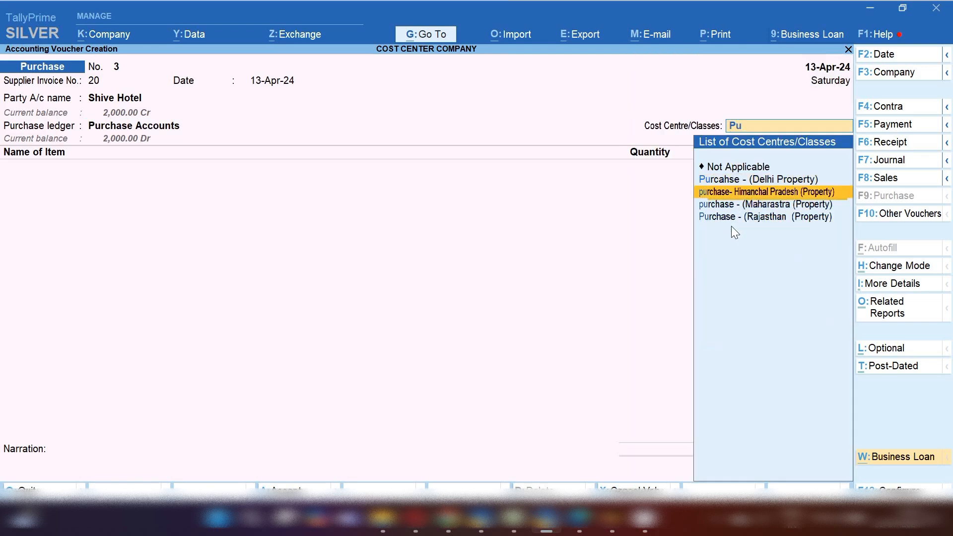
key("Down")
key("Return")
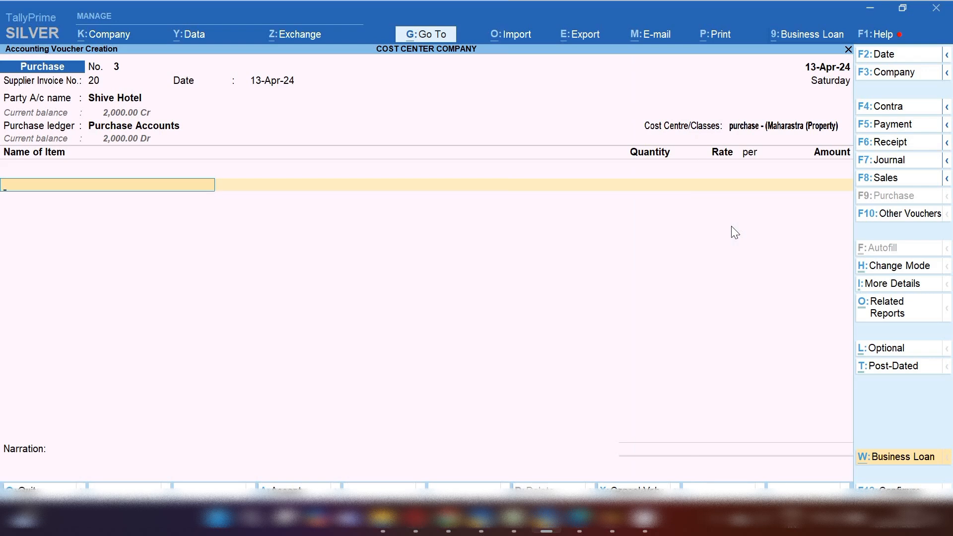
Step: Add 40 kg of Oil at a rate of 20 to the third purchase voucher and save it
type("Oi")
key("Return")
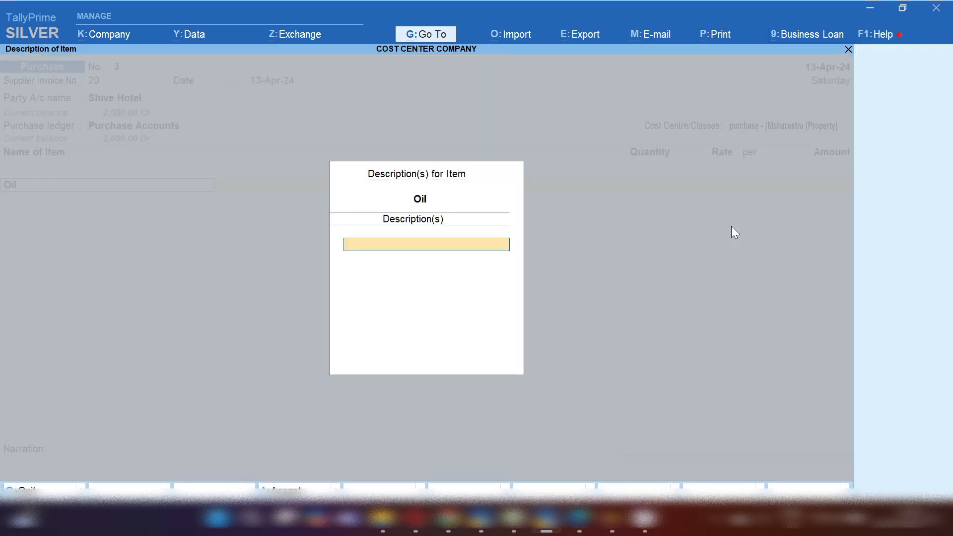
key("Return")
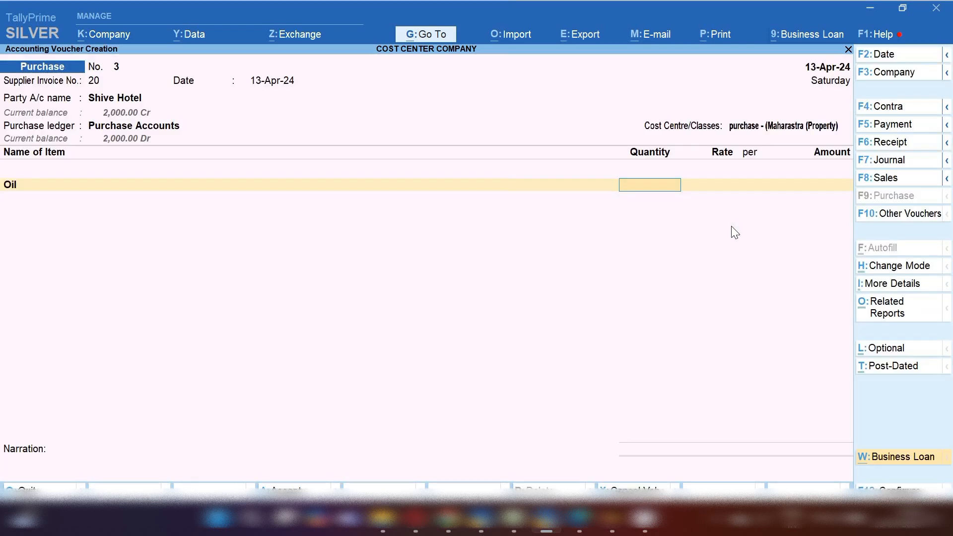
type("40")
key("Return")
key("Return")
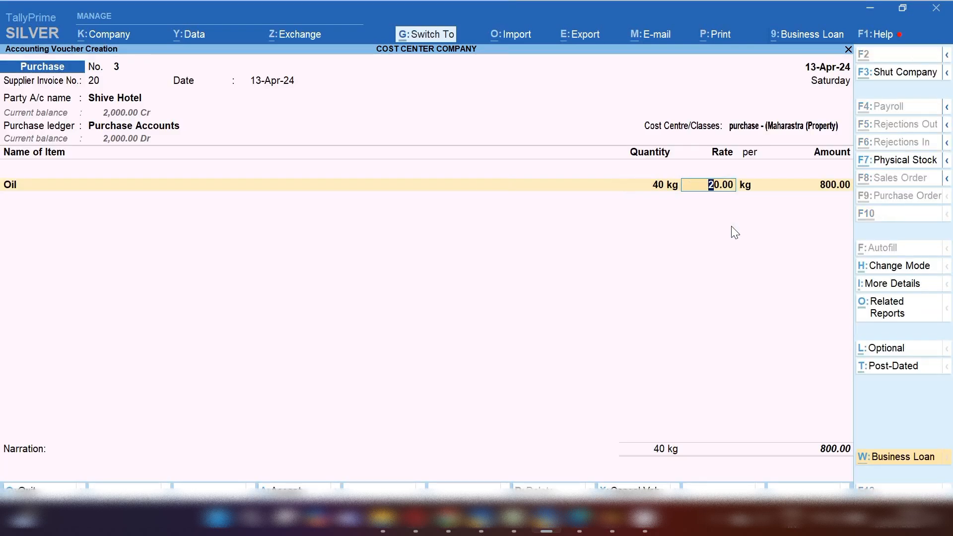
key("ctrl+a")
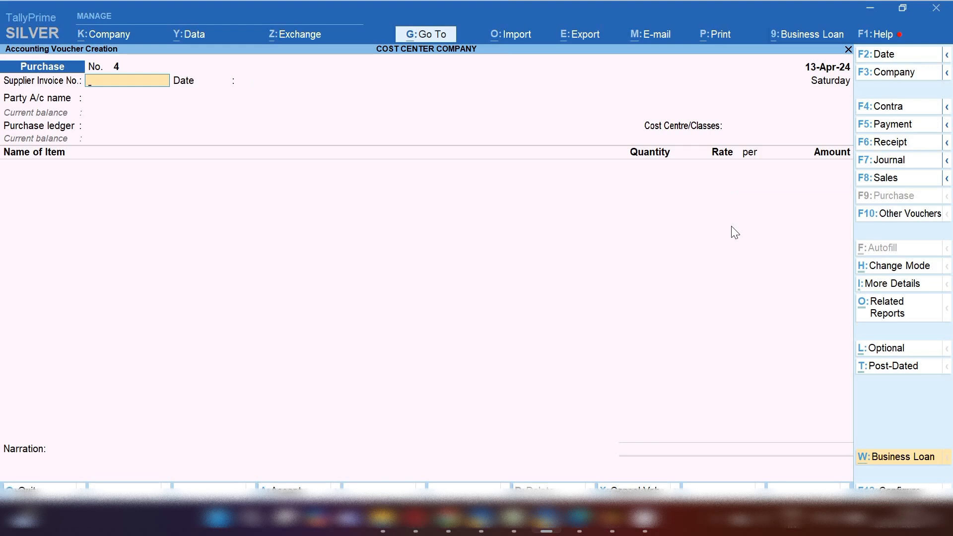
Step: Enter supplier invoice number 20 dated 13-Apr-24 in the fourth purchase voucher and choose Shive Hotel as the party account
type("20")
key("Return")
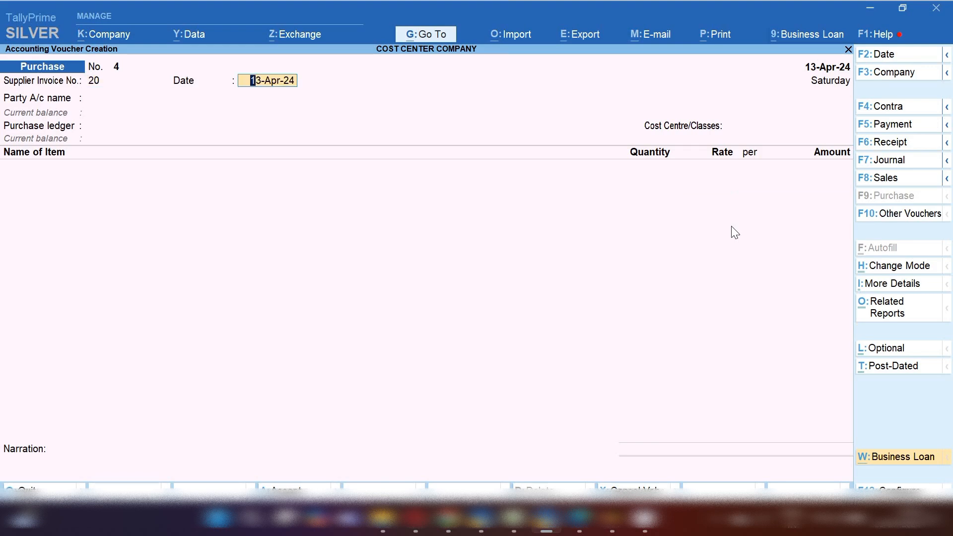
key("Return")
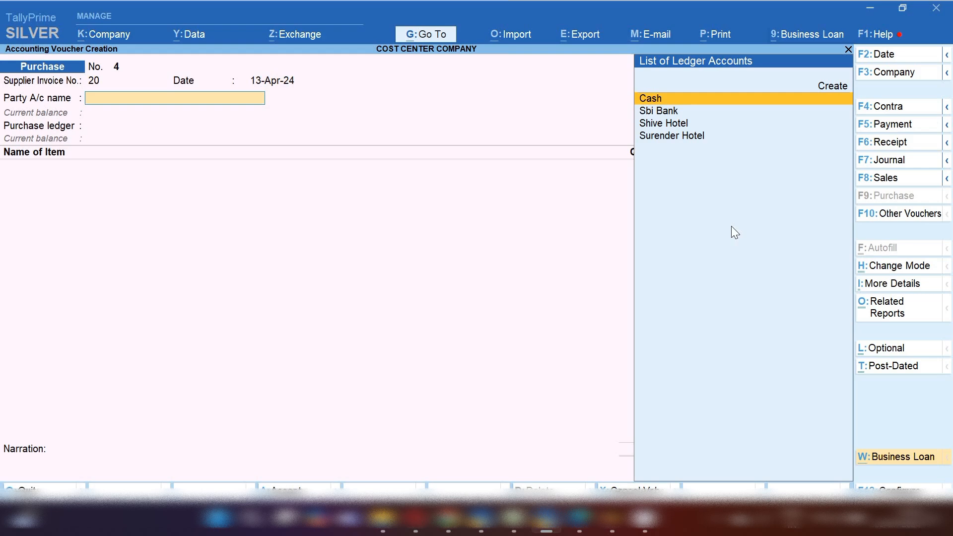
key("Down")
key("Down")
key("Return")
Step: Keep the fourth voucher's receipt and party details at their defaults and select Purchase Accounts as the purchase ledger
key("Return")
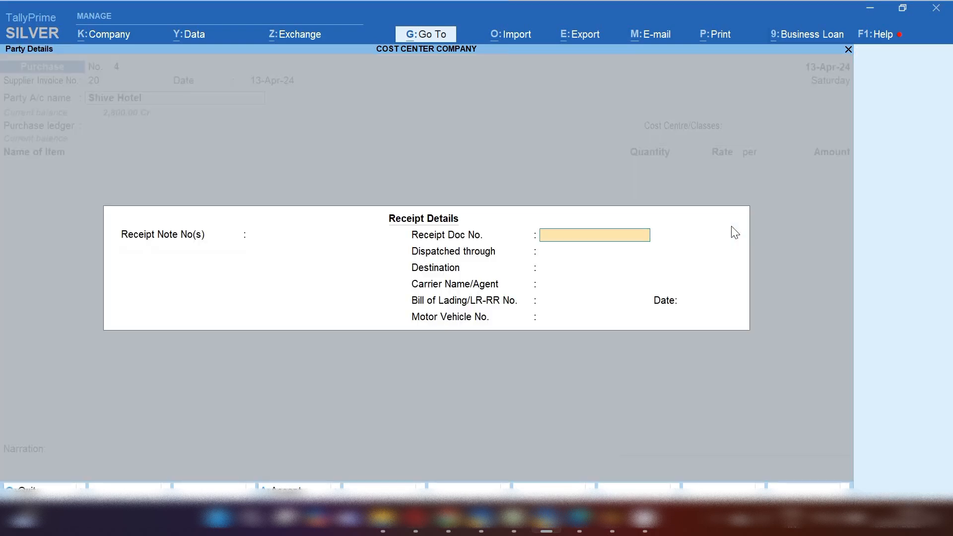
key("Return")
key("Return")
key("Return")
key("Return")
key("Return")
key("Return")
key("Return")
key("Return")
key("Return")
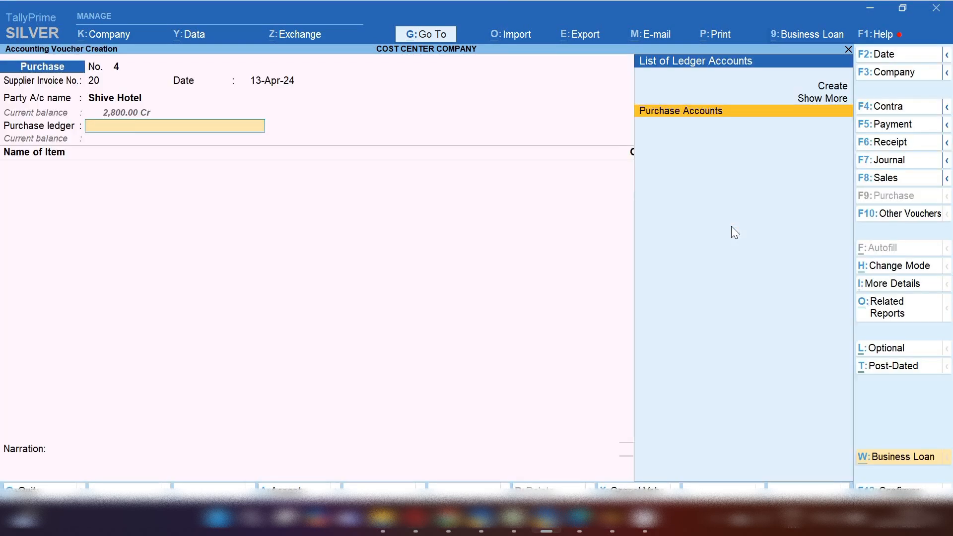
key("Return")
Step: Assign the Purchase - (Rajasthan (Property) cost centre to the fourth purchase voucher
type("Purchase Accounts")
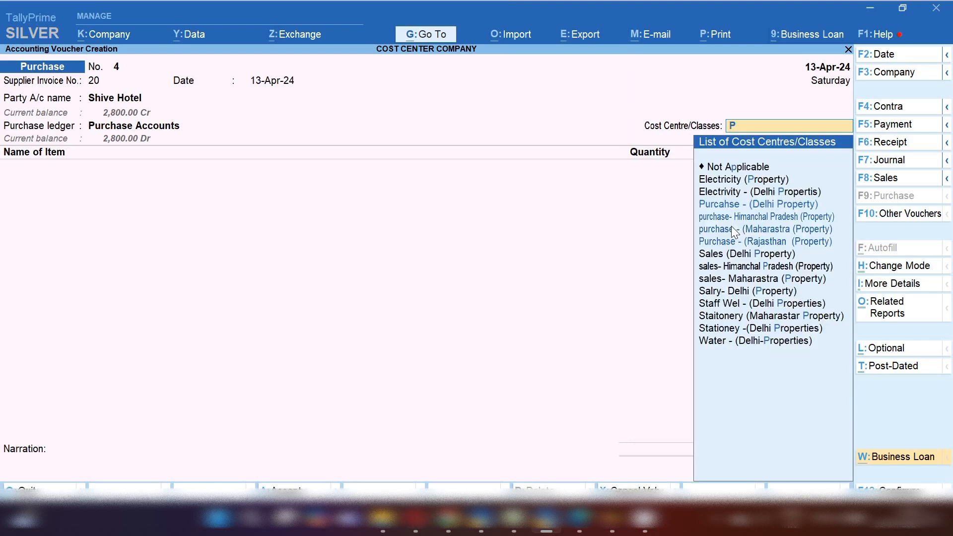
key("Down")
key("Down")
key("Down")
key("Down")
key("Return")
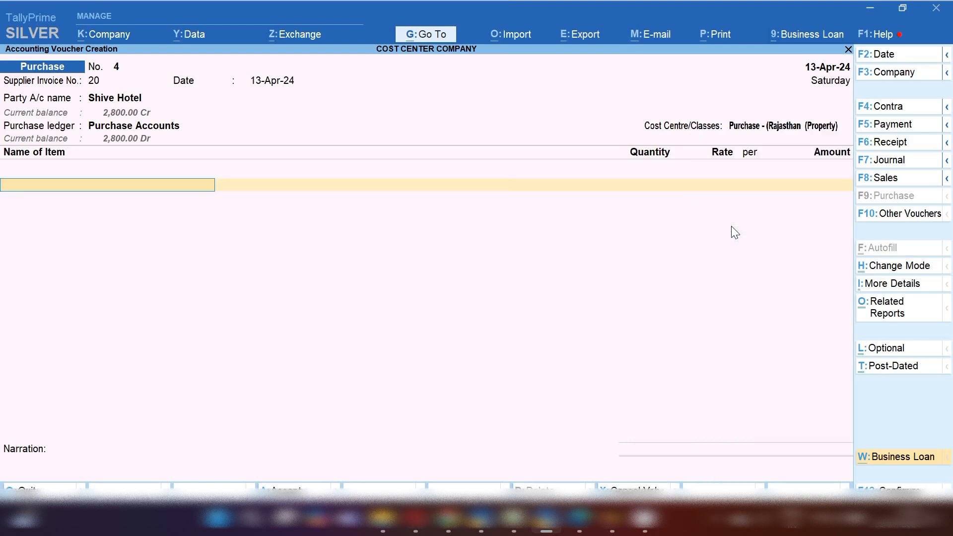
Step: Add 10 kg of Oil at a rate of 30 to the fourth purchase voucher and save it
type("Oil")
key("Return")
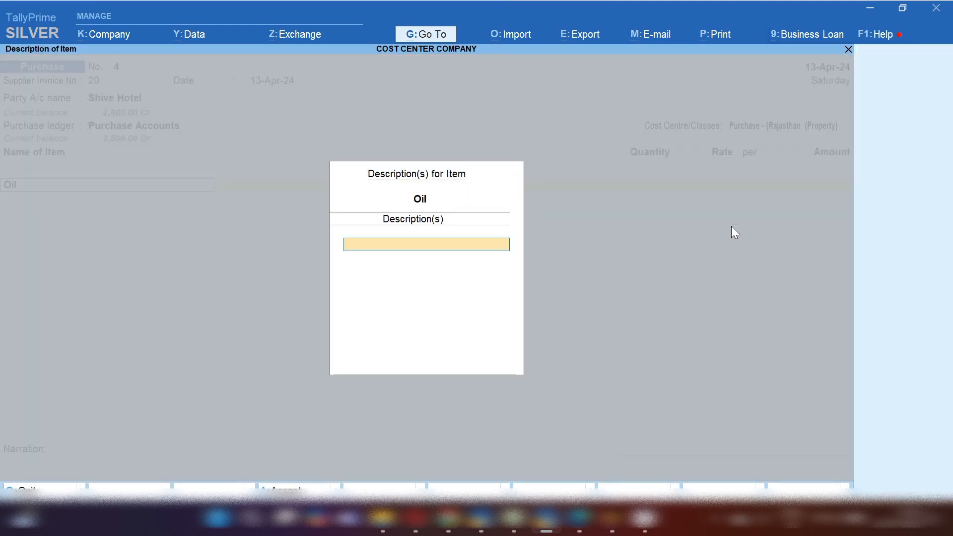
key("Return")
type("10")
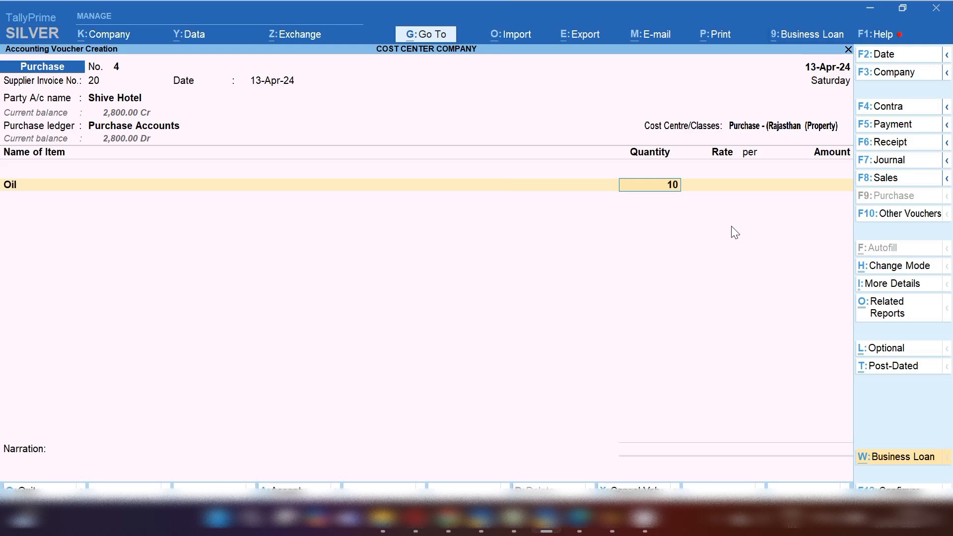
key("Return")
key("Return")
type("30")
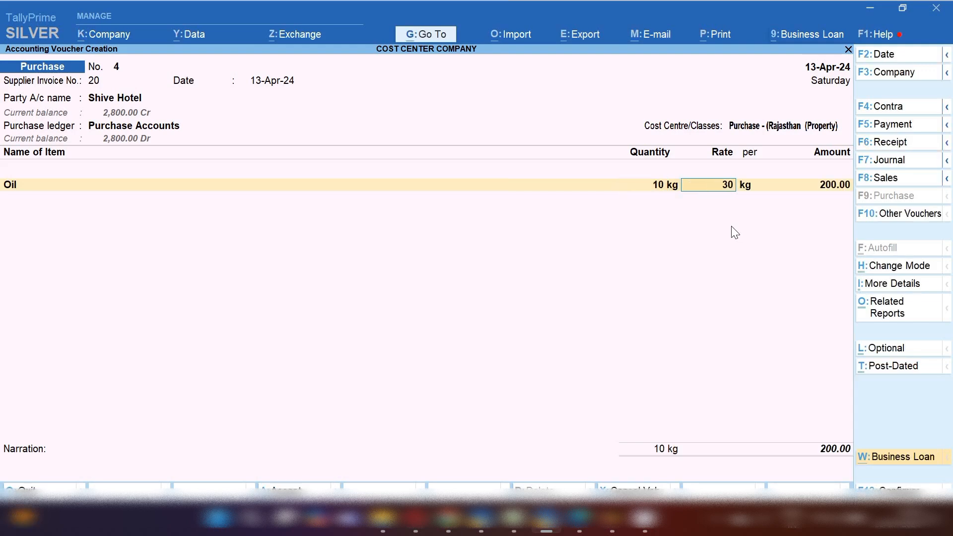
key("Return")
key("ctrl+a")
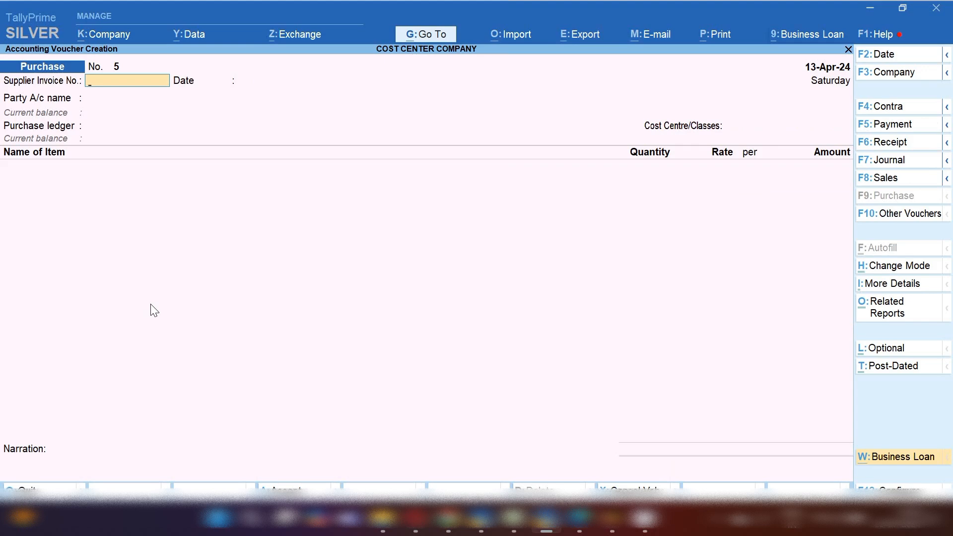
Step: Leave voucher entry and open the Category Summary report for cost centres
key("Escape")
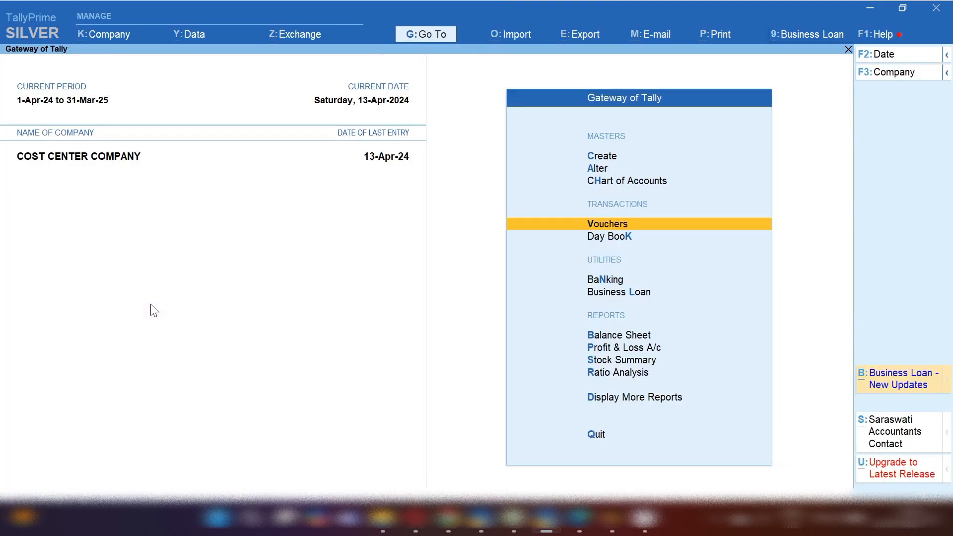
key("d")
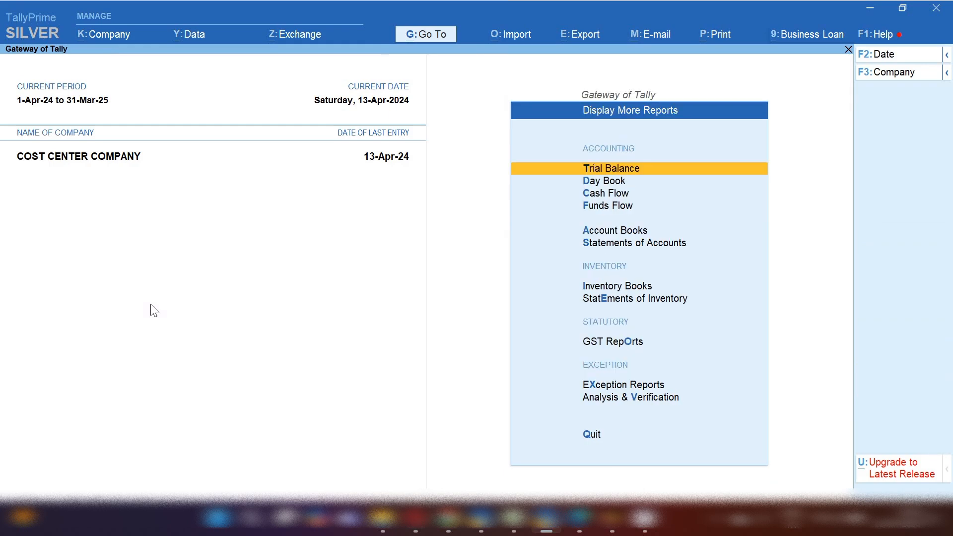
key("Down")
key("Down")
key("Down")
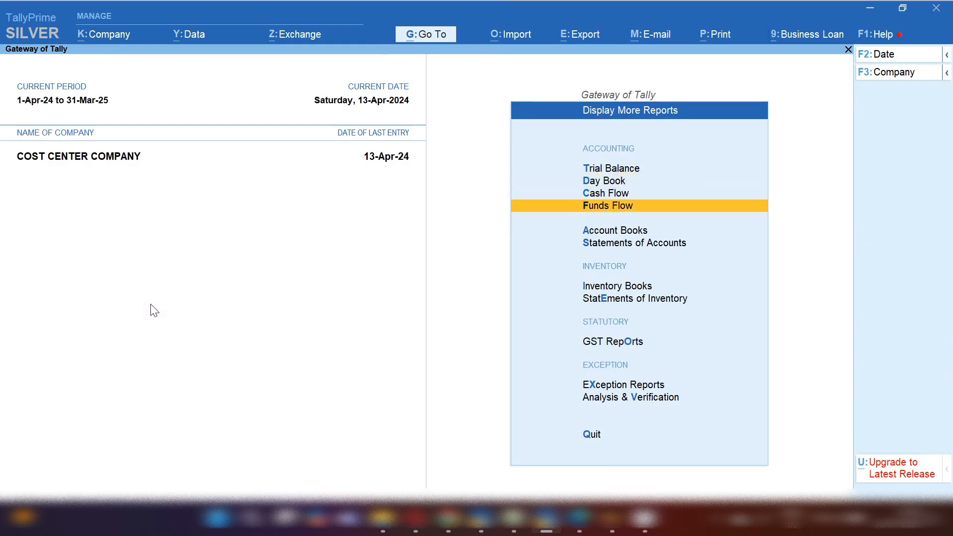
key("s")
key("Down")
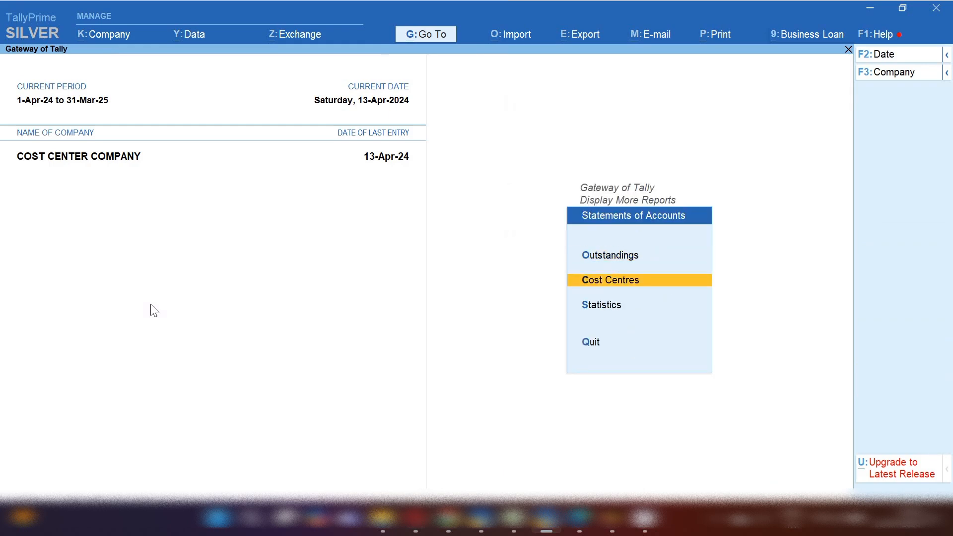
key("Return")
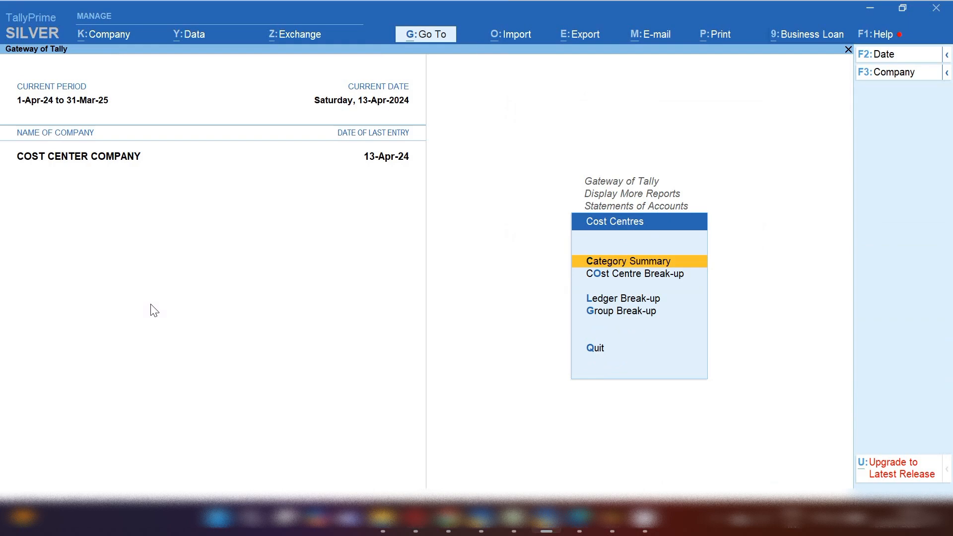
key("Return")
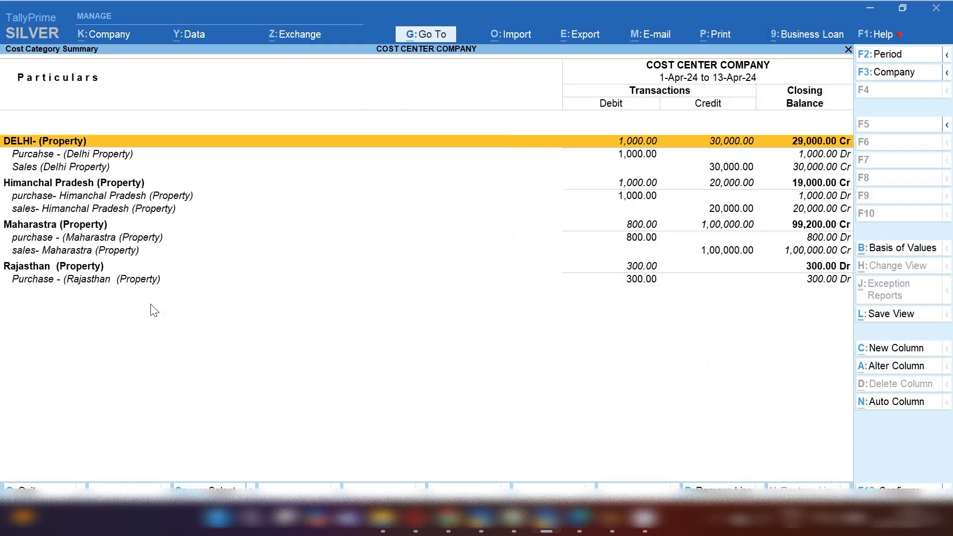
Step: Mark the DELHI- (Property) and Himanchal Pradesh (Property) rows and their purchase cost centre rows in the summary
key("space")
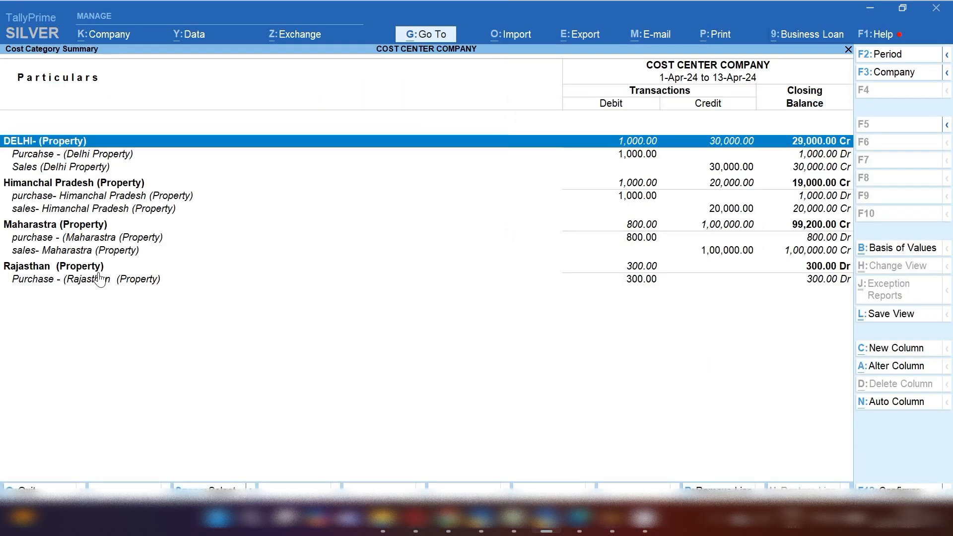
key("Down")
key("Down")
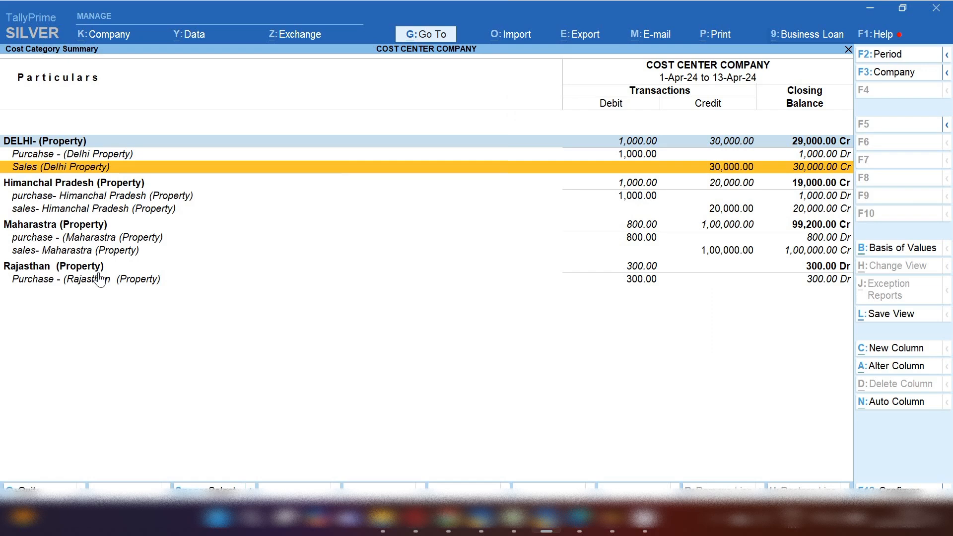
key("Up")
key("space")
key("Down")
key("Down")
key("space")
key("Down")
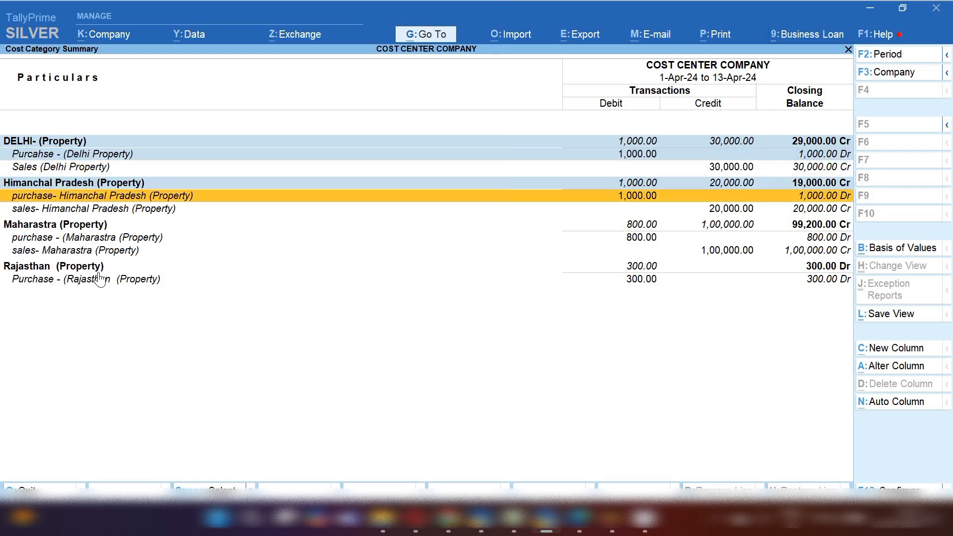
key("space")
Step: Mark the Maharastra (Property) and Rajasthan (Property) rows and their purchase cost centre rows in the summary
key("Down")
key("Down")
key("space")
key("Down")
key("space")
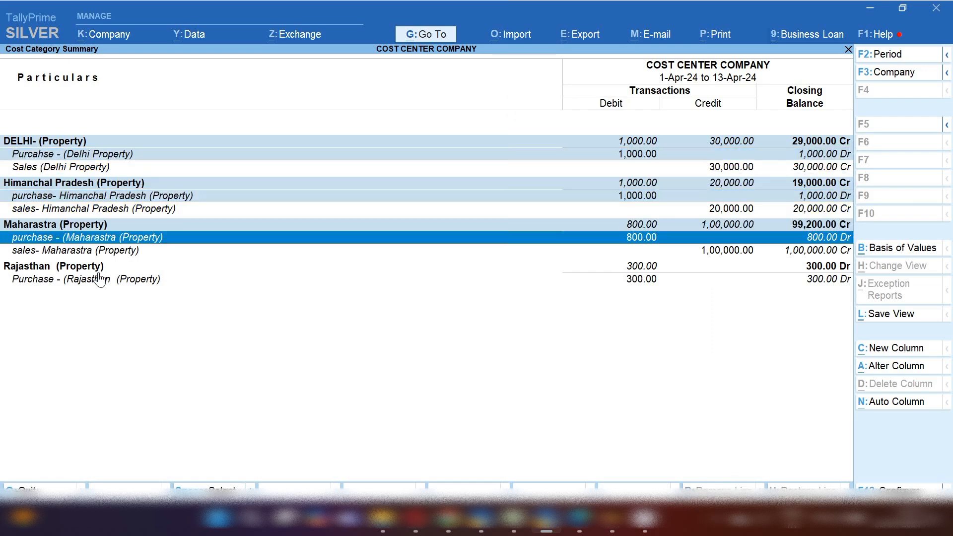
key("Down")
key("Down")
key("space")
key("Down")
key("space")
Step: Review the purchase amounts and closing balances of each state's property, from Delhi through Rajasthan
key("Up")
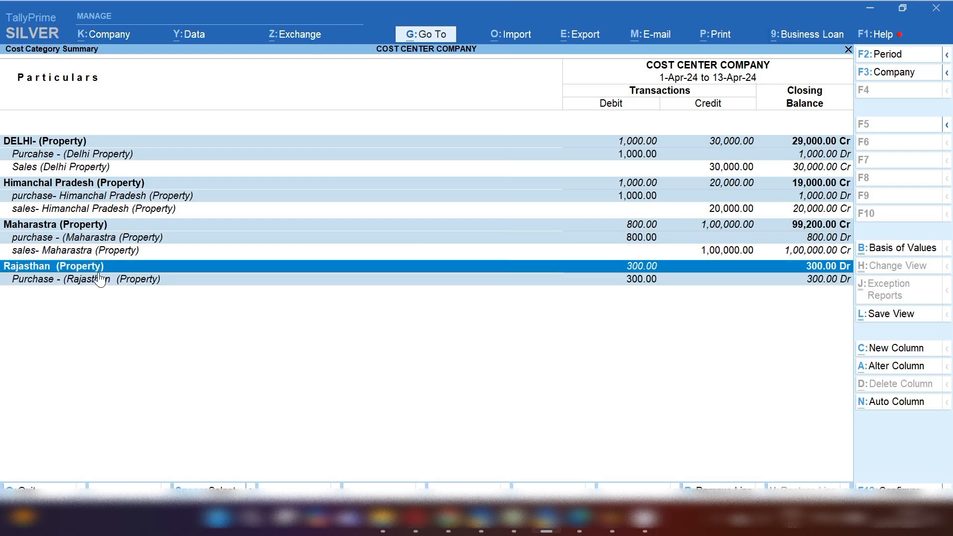
key("Up")
key("Up")
key("Up")
key("Up")
key("Up")
key("Up")
key("Up")
key("Up")
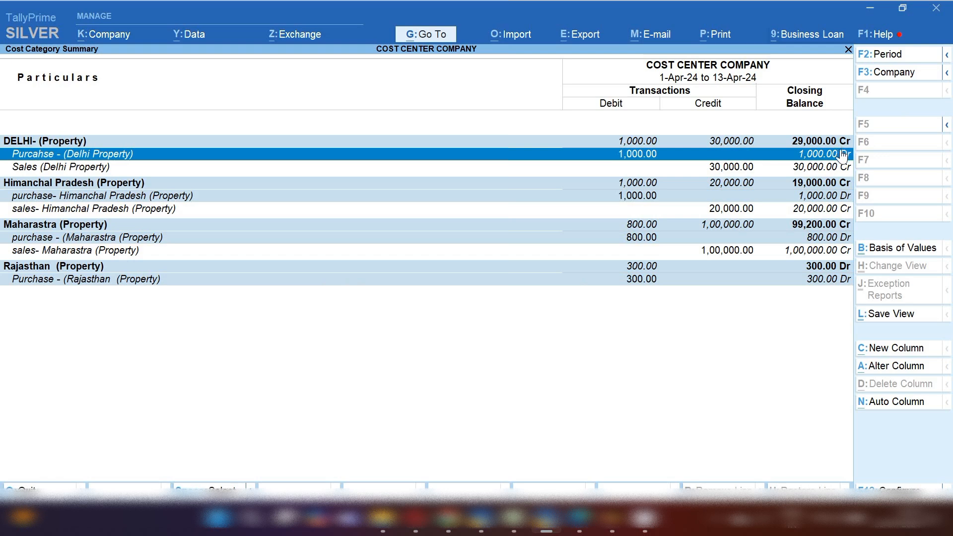
key("Down")
key("Down")
key("Down")
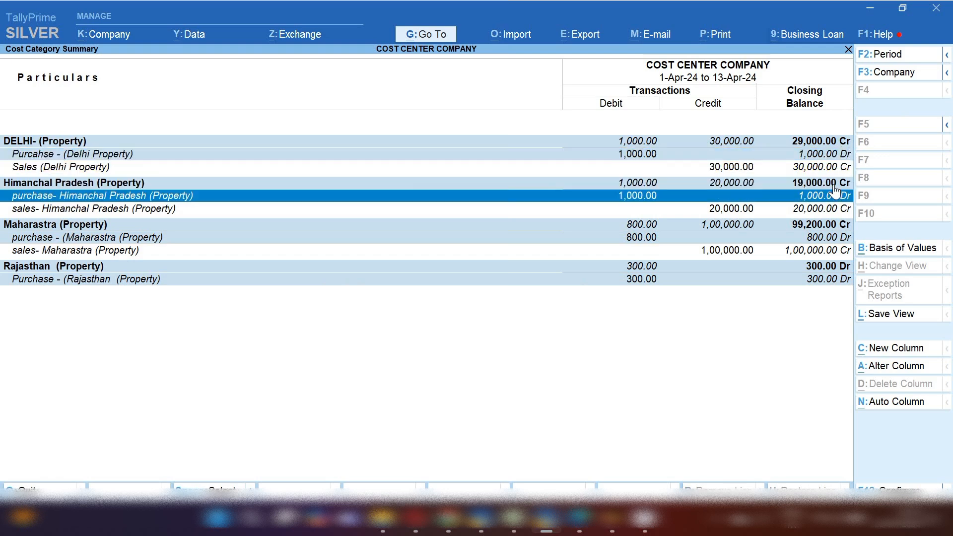
key("Down")
key("Down")
key("Down")
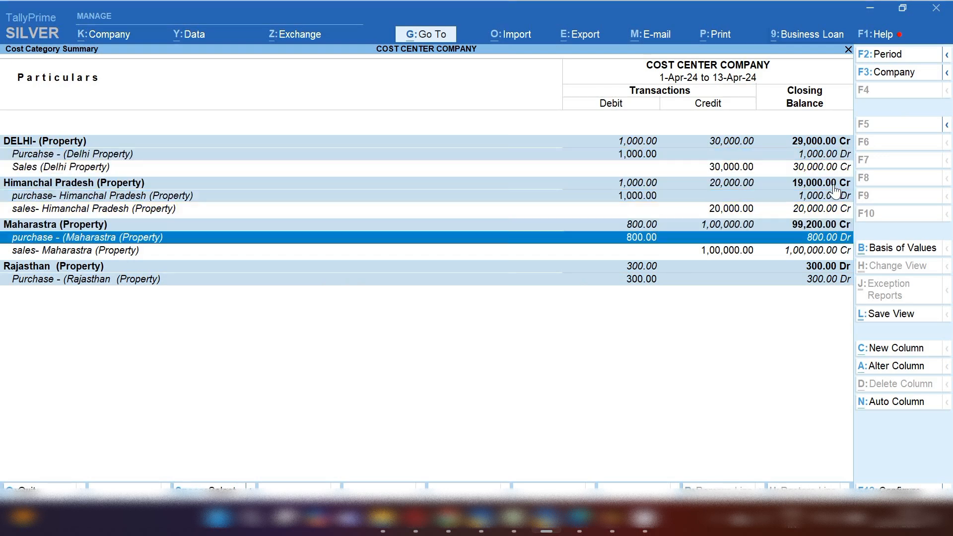
key("Down")
key("Down")
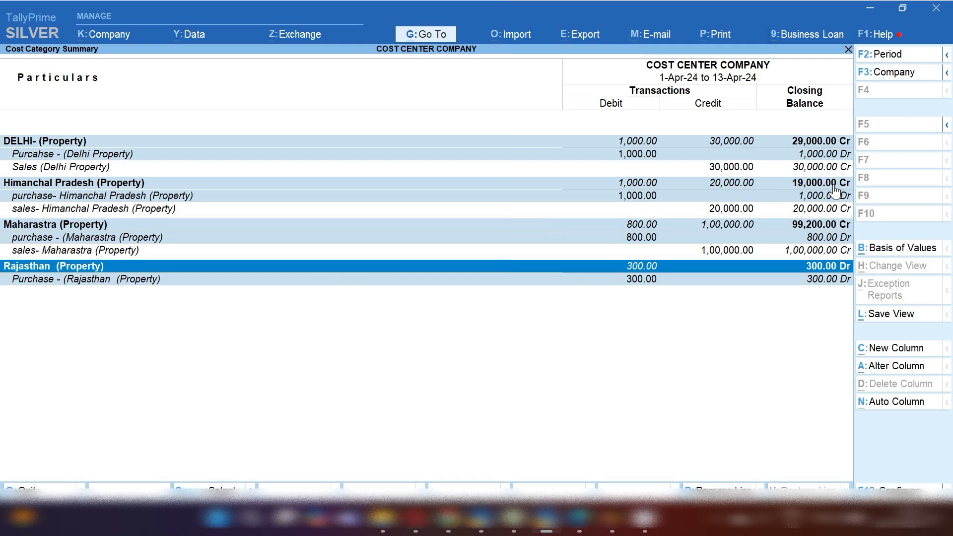
key("Down")
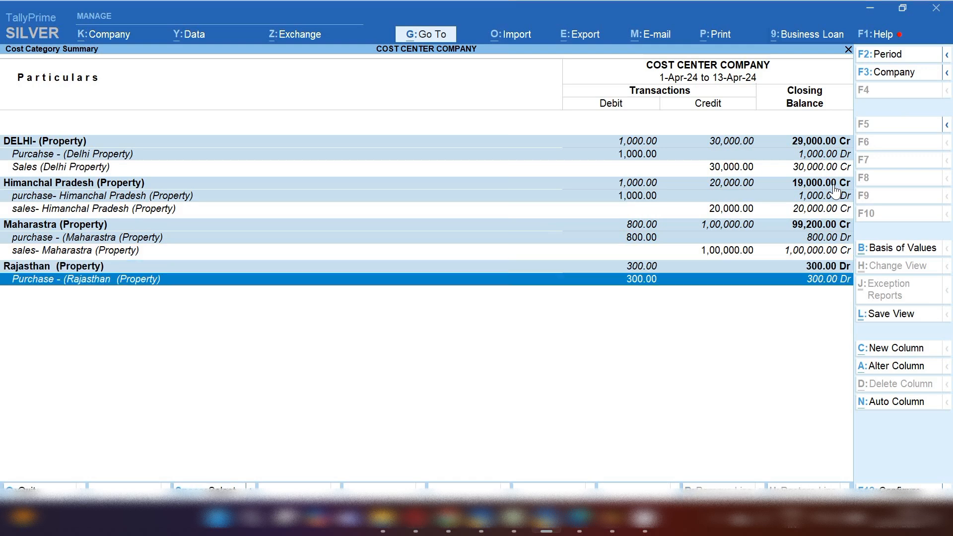
Step: Leave the category summary and open the cost centre Ledger Break-up report for the Purchase Accounts ledger
key("Escape")
key("Down")
key("Down")
key("Down")
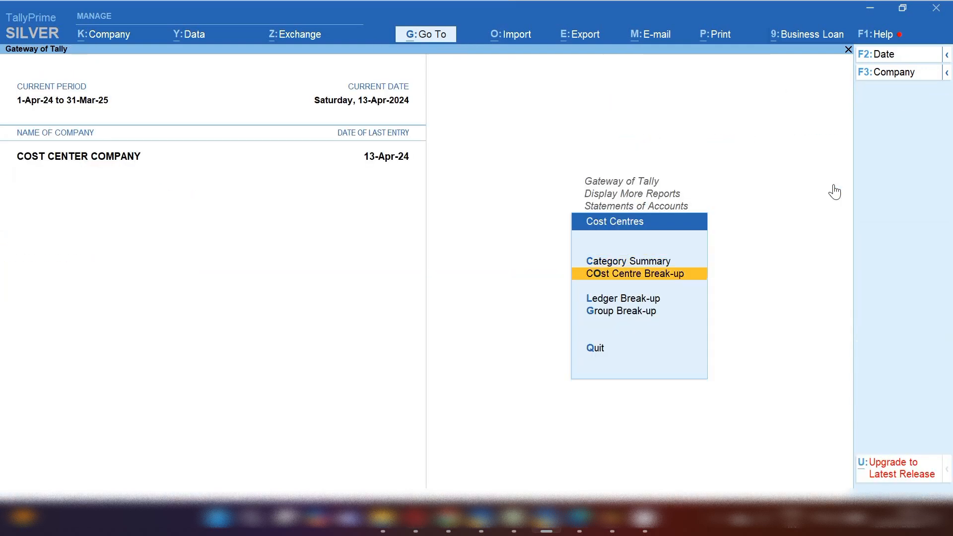
key("Up")
key("Return")
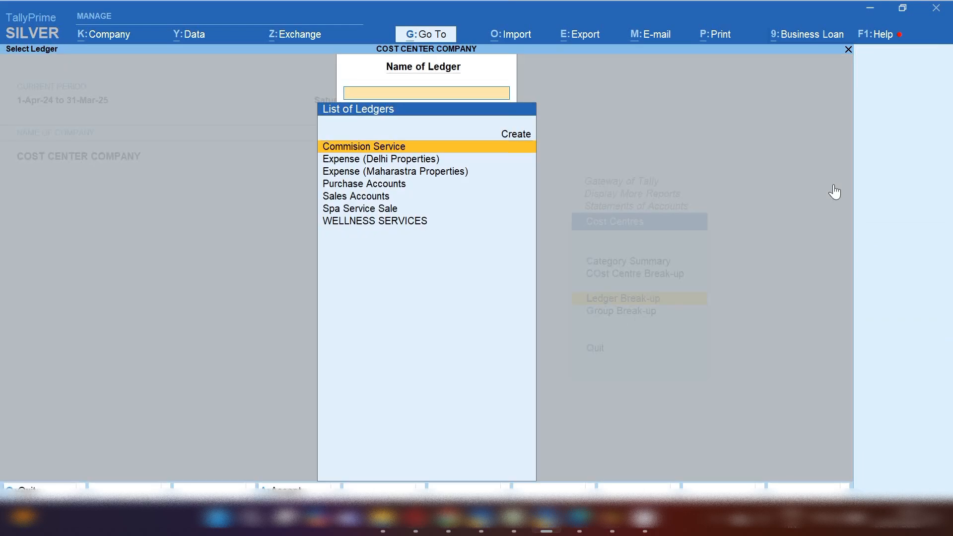
key("Down")
key("Down")
key("Down")
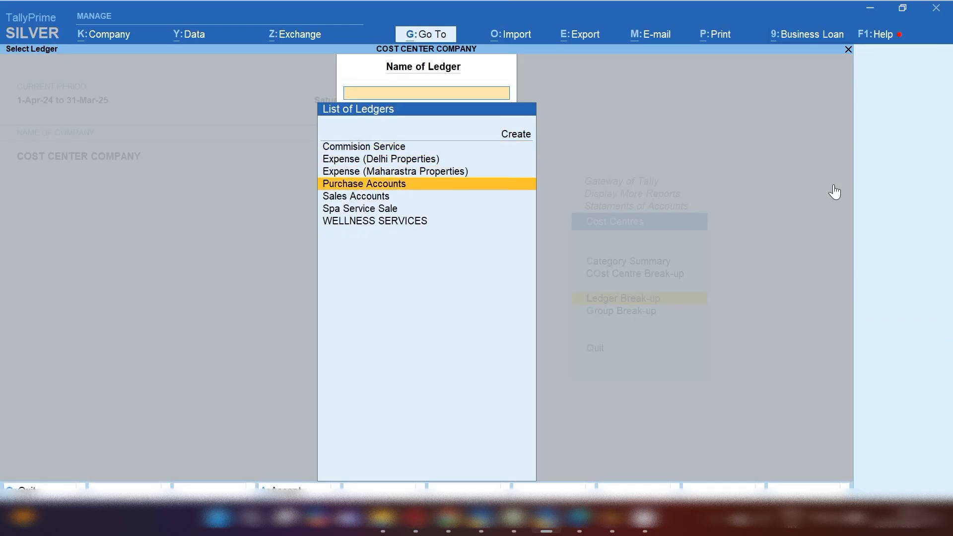
key("Return")
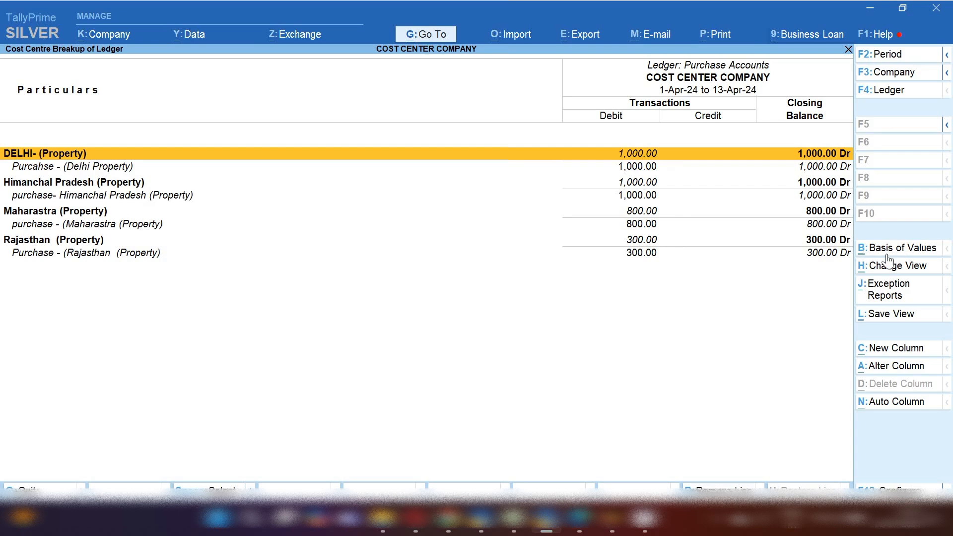
Step: Switch the ledger break-up to Monthly Summary, view April's purchase vouchers and return to the break-up report
left_click(906, 270)
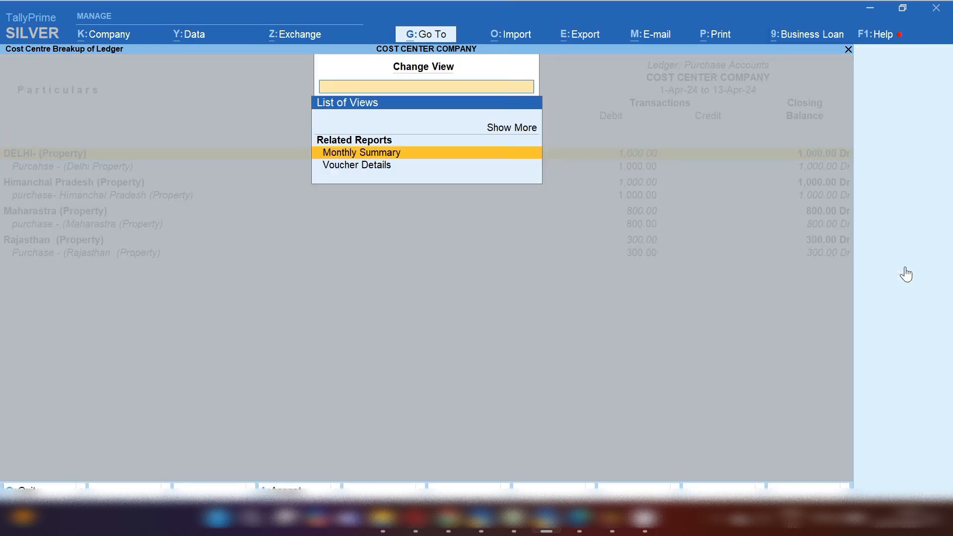
left_click(379, 154)
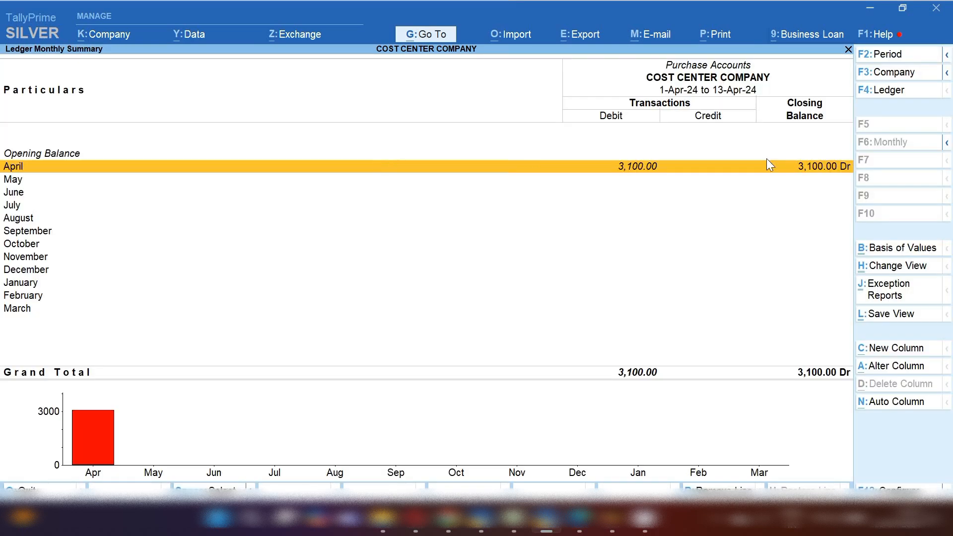
key("Return")
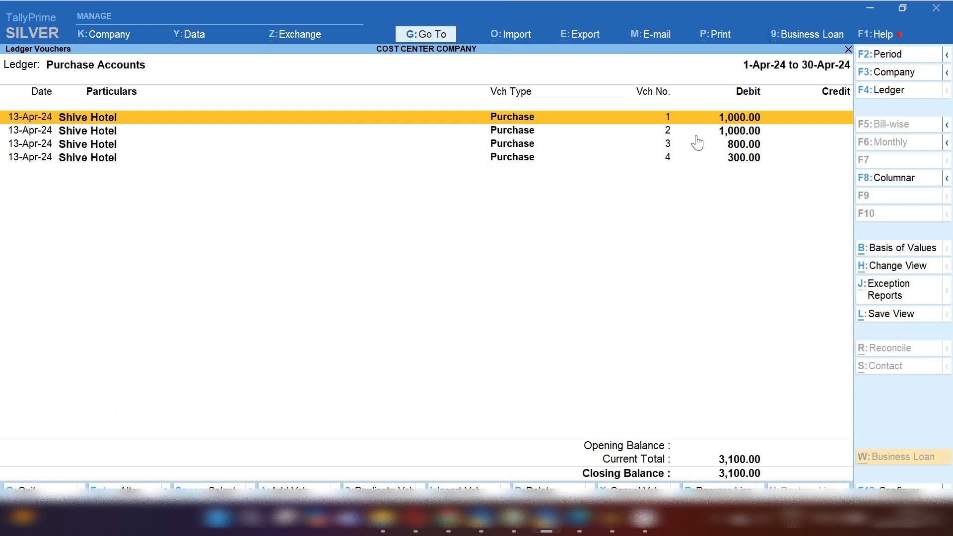
key("Escape")
key("Escape")
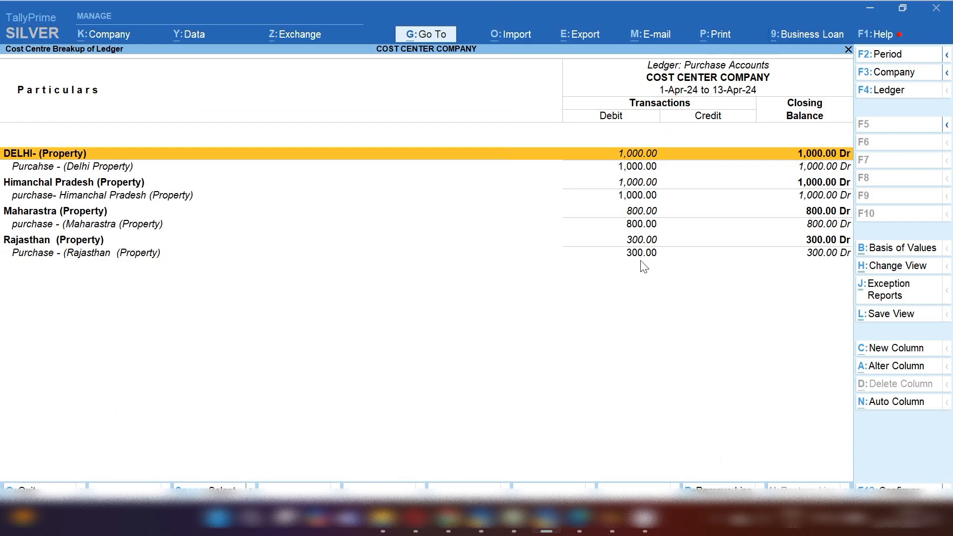
Step: Leave the ledger break-up and open the cost centre Group Break-up report for the Purchase Accounts group
key("Escape")
key("BackSpace")
key("Escape")
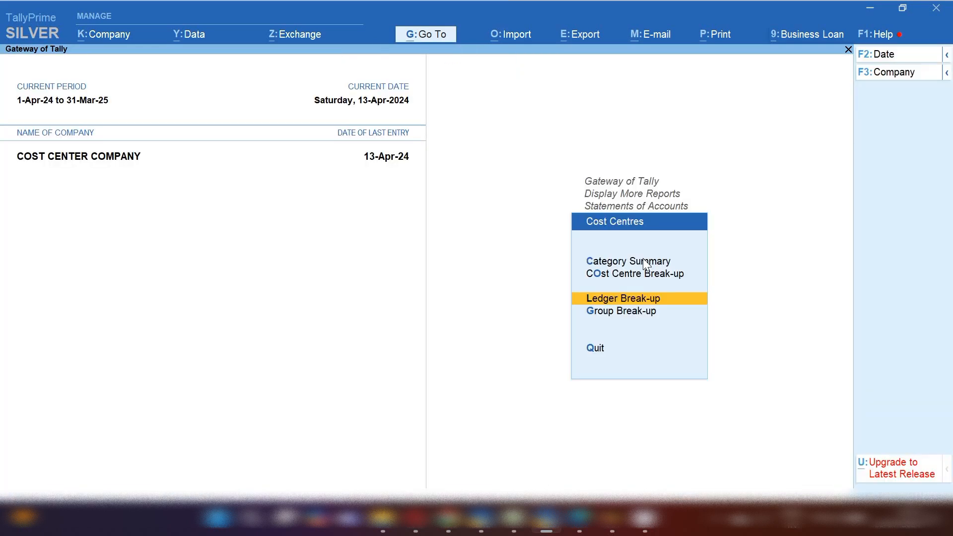
key("Down")
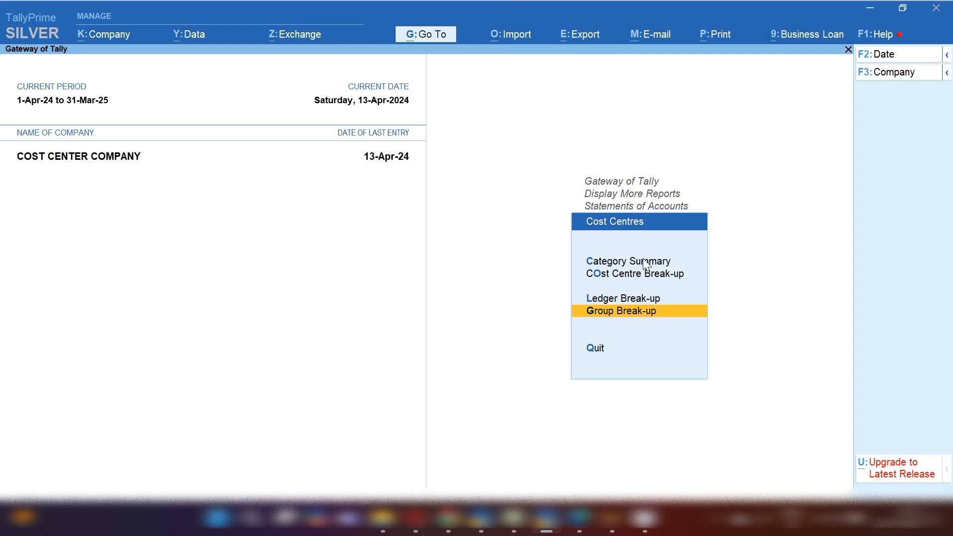
key("Return")
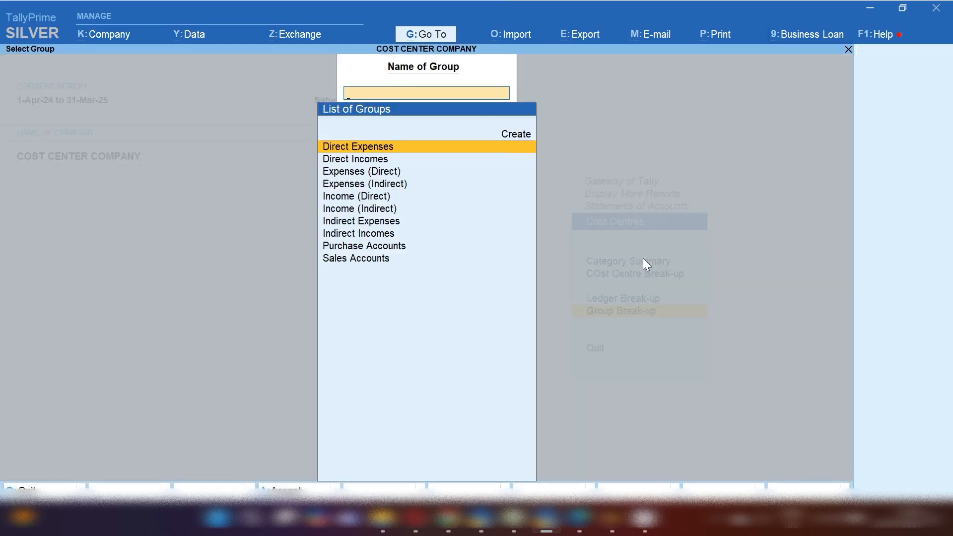
key("Down")
key("Down")
key("Down")
key("Down")
key("Down")
key("Down")
key("Down")
key("Down")
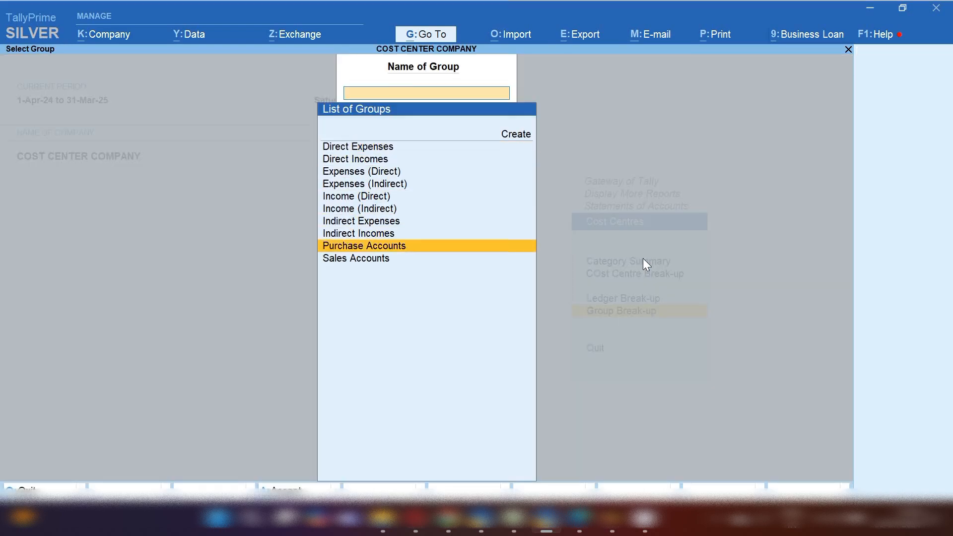
key("Return")
Step: Examine the state-wise purchase amounts in the Purchase Accounts group break-up and return to the DELHI- (Property) row
key("Down")
key("Down")
key("Down")
key("Down")
key("Down")
key("Down")
key("Down")
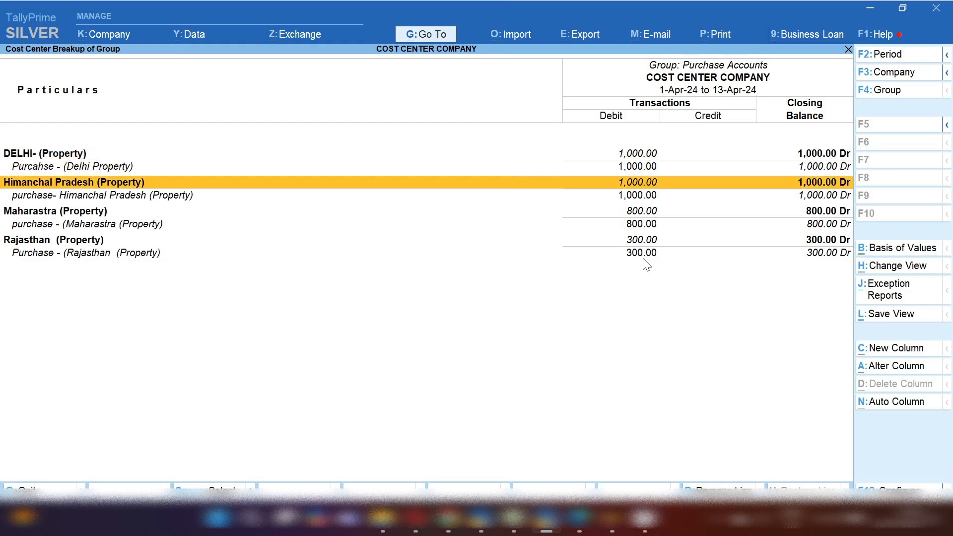
key("Up")
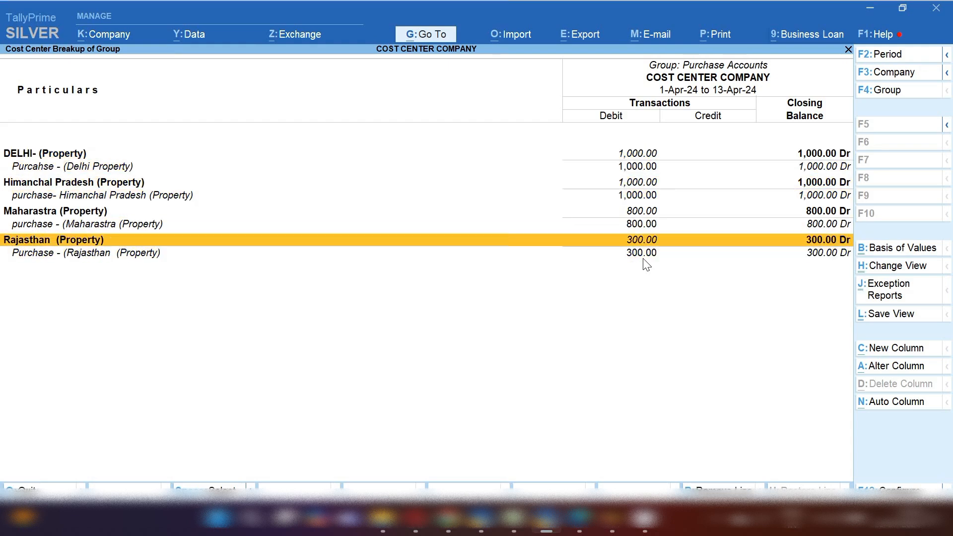
key("Home")
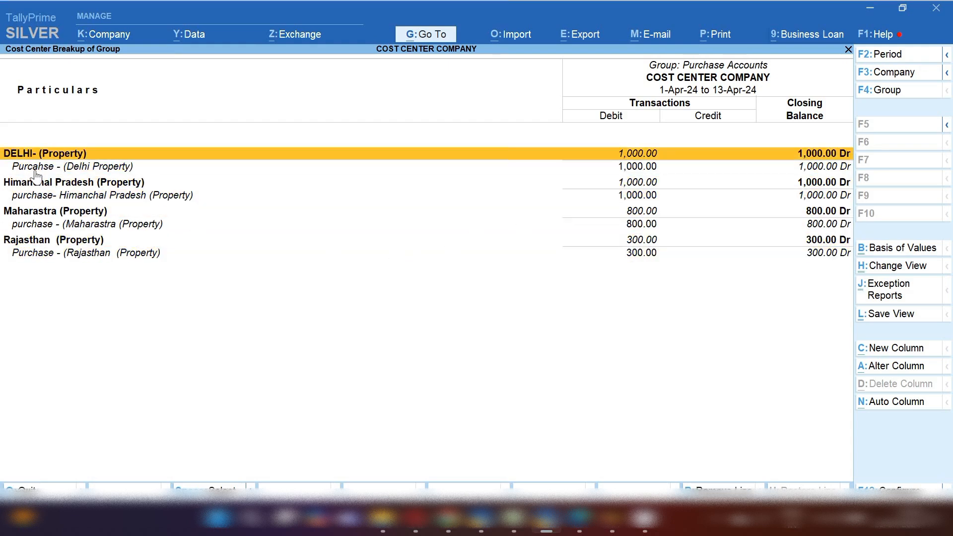